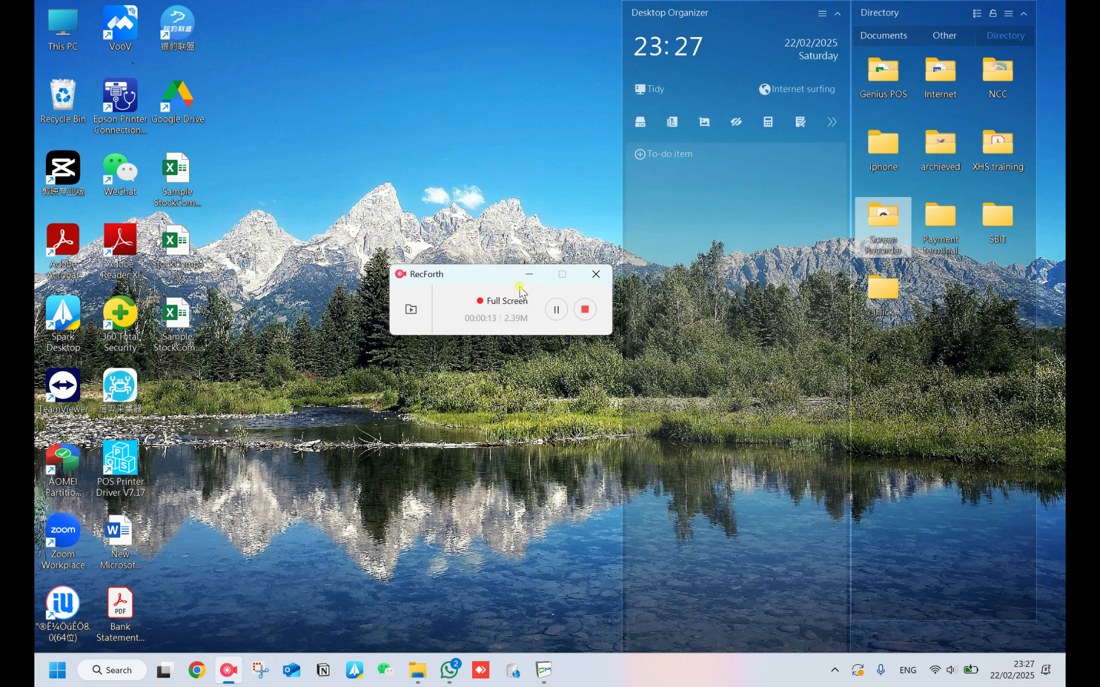
Step: Open the "Sample StockCompany_upload template - Mart N Go v1.0" workbook from the desktop in Excel
{"action": "left_click", "coordinate": [528, 274]}
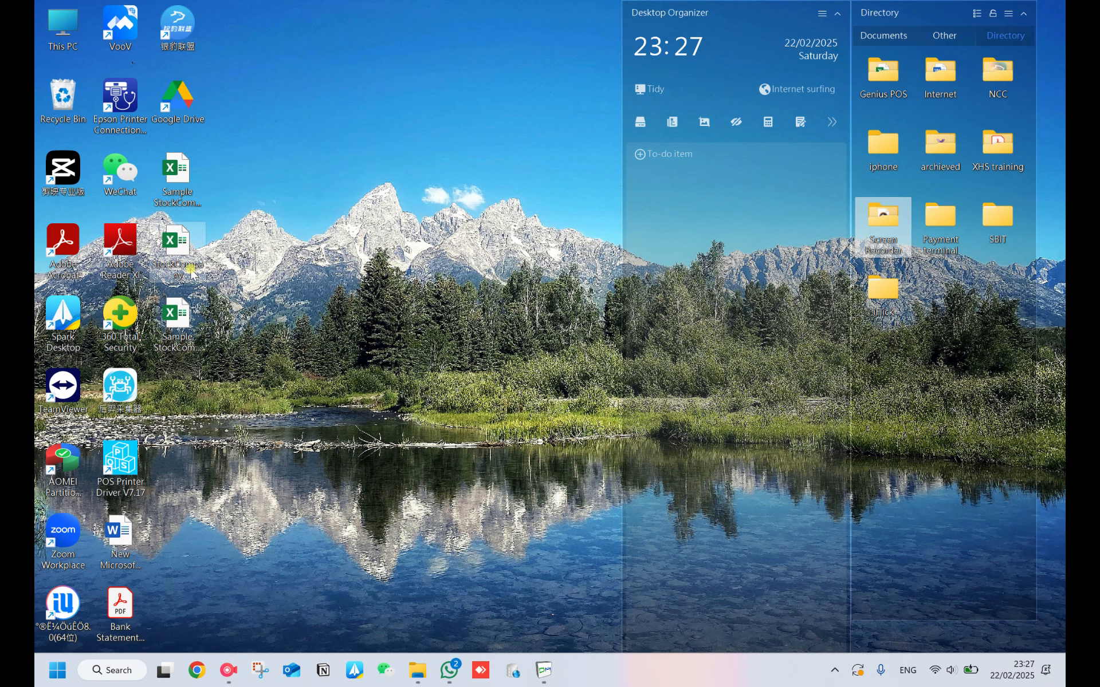
{"action": "left_click", "coordinate": [177, 181]}
{"action": "double_click", "coordinate": [176, 181]}
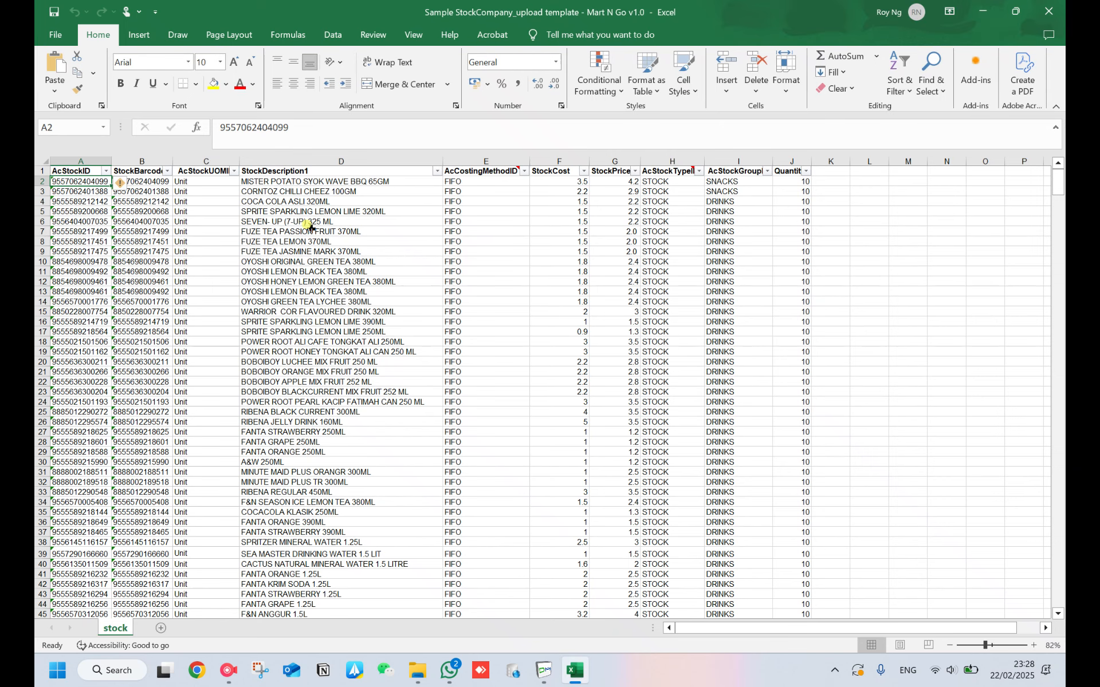
Step: Examine the AcStockID and StockBarcode columns of the stock sheet at a larger zoom
{"action": "left_click", "coordinate": [308, 230]}
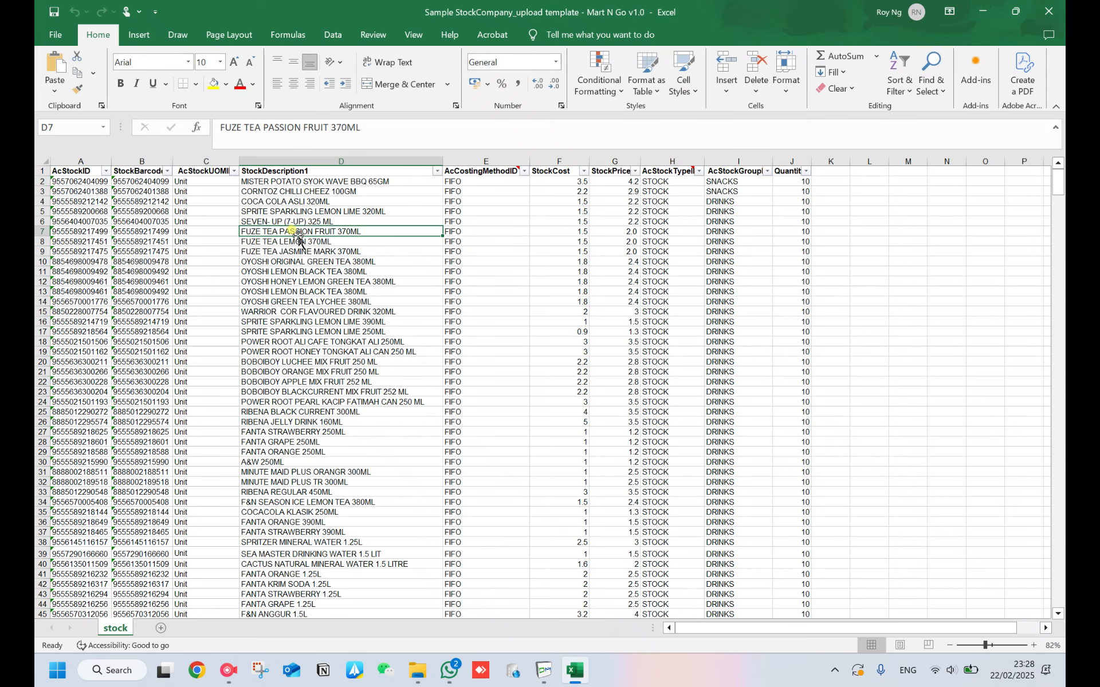
{"action": "scroll", "coordinate": [298, 240], "scroll_direction": "up", "scroll_amount": 3}
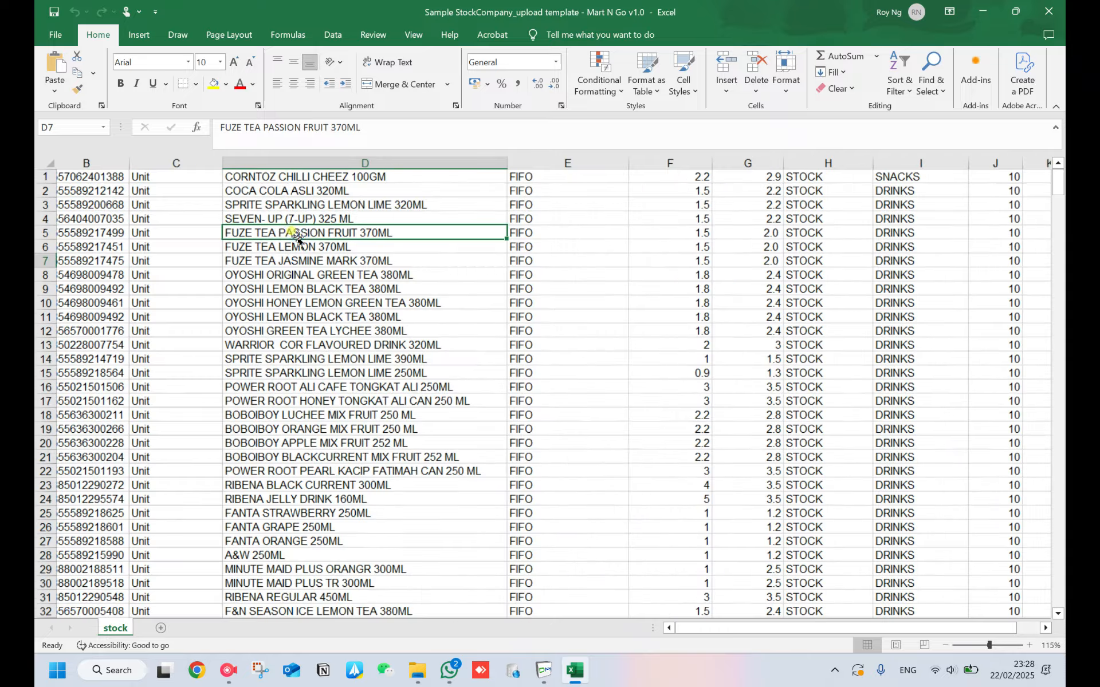
{"action": "key", "text": "ctrl+Home"}
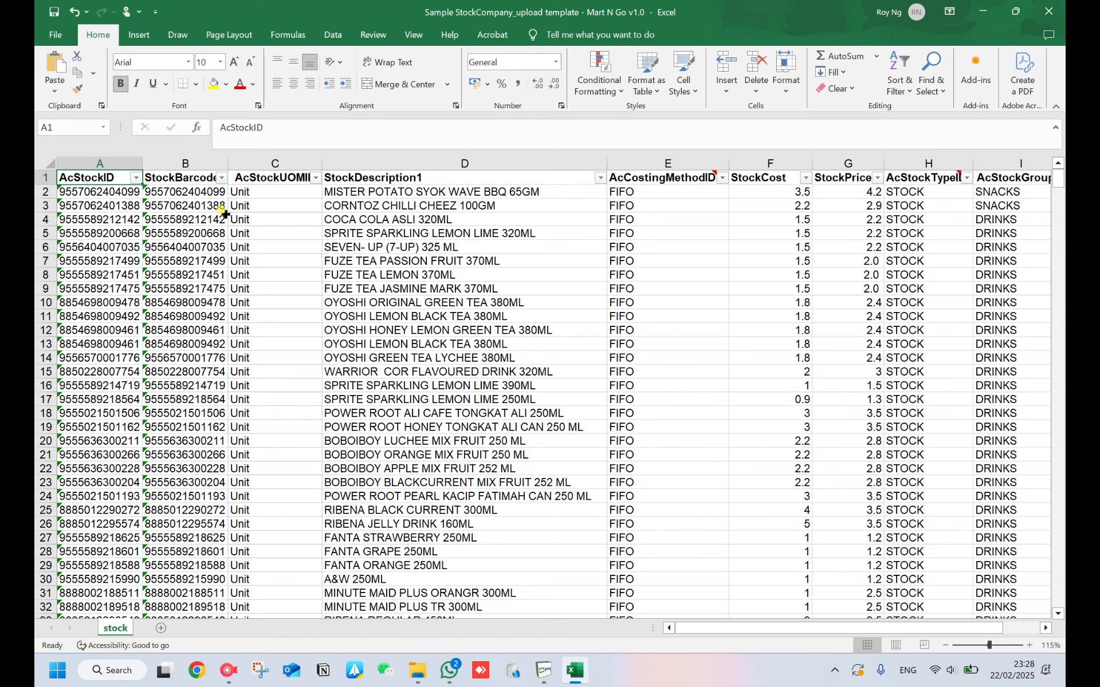
{"action": "key", "text": "Right"}
{"action": "scroll", "coordinate": [284, 272], "scroll_direction": "up", "scroll_amount": 2, "text": "ctrl"}
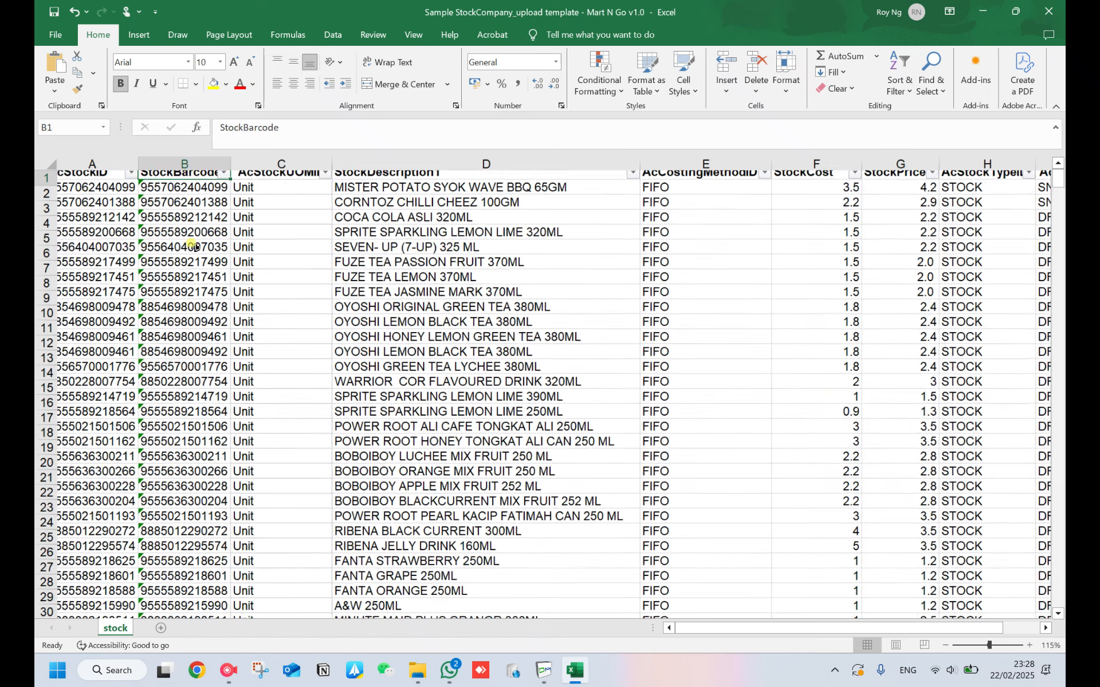
Step: Examine the unit of measure entries in the AcStockUOMID column, from the header down through the first dozen items
{"action": "key", "text": "Right"}
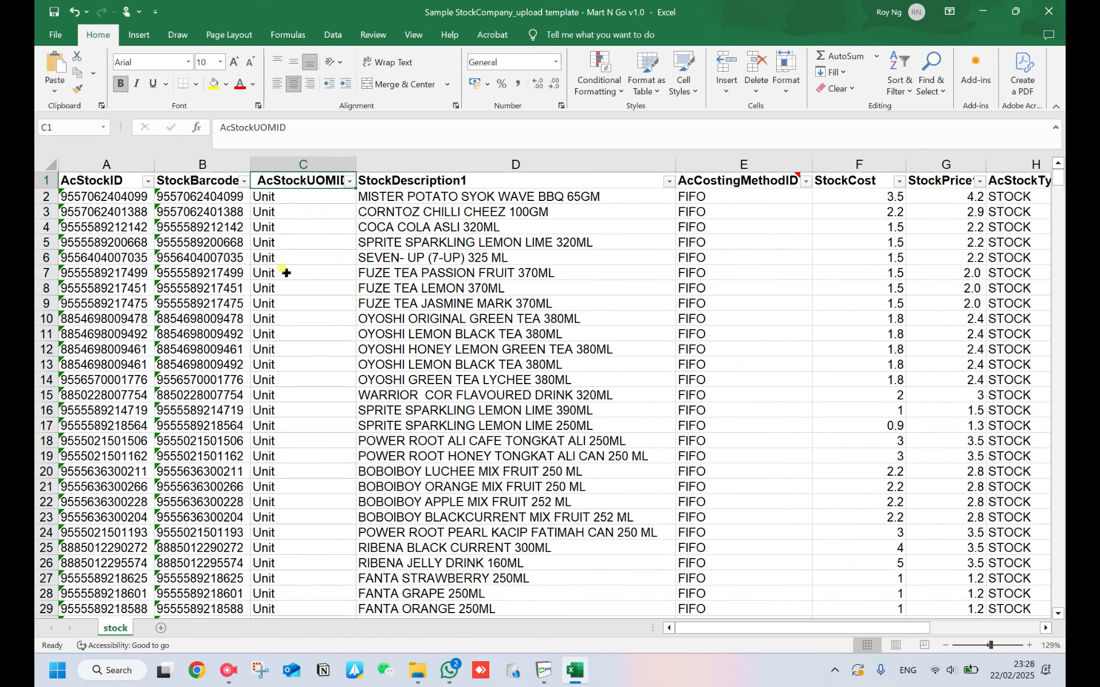
{"action": "key", "text": "Down"}
{"action": "key", "text": "Down"}
{"action": "key", "text": "Down"}
{"action": "key", "text": "Down"}
{"action": "key", "text": "Down"}
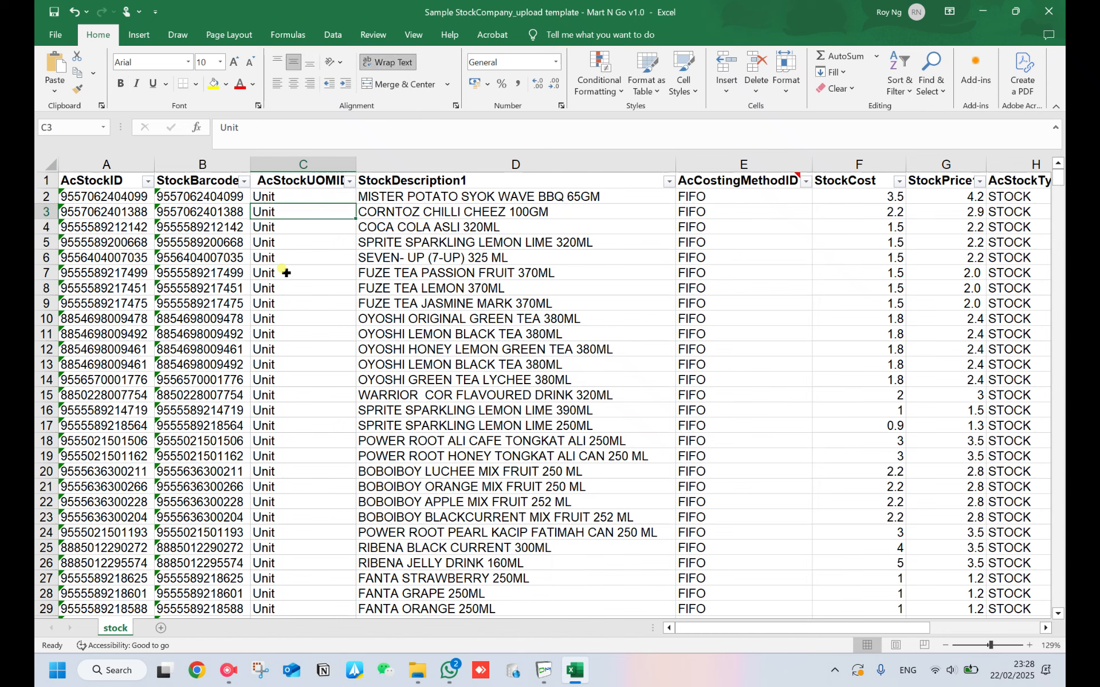
{"action": "key", "text": "Down"}
{"action": "key", "text": "Down"}
{"action": "key", "text": "Down"}
{"action": "key", "text": "Down"}
{"action": "key", "text": "Down"}
{"action": "key", "text": "Down"}
{"action": "key", "text": "Down"}
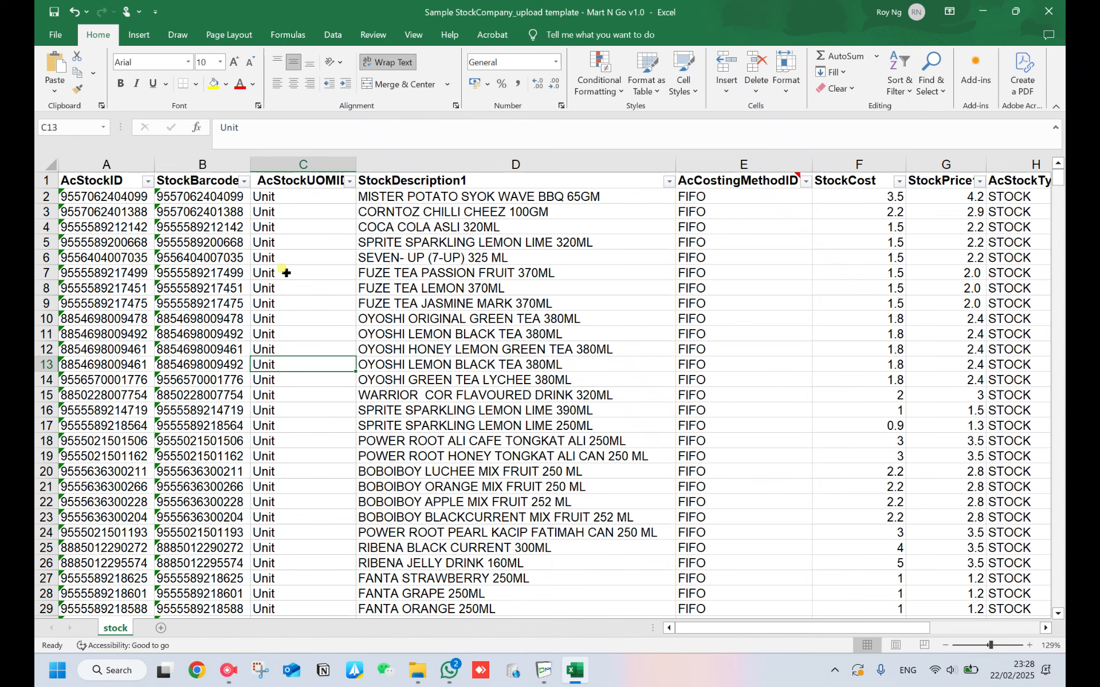
{"action": "key", "text": "ctrl+Up"}
{"action": "key", "text": "Down"}
{"action": "key", "text": "shift+Down"}
{"action": "key", "text": "shift+Down"}
{"action": "key", "text": "shift+Down"}
{"action": "key", "text": "shift+Down"}
{"action": "key", "text": "shift+Down"}
{"action": "key", "text": "shift+Down"}
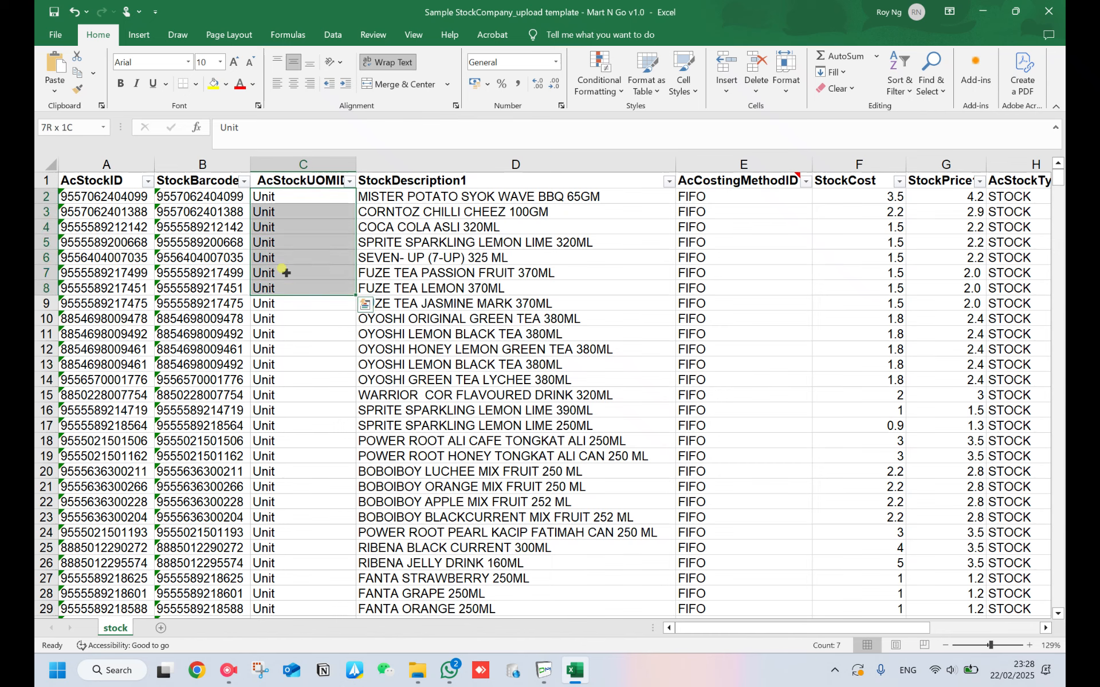
{"action": "key", "text": "ctrl+Up"}
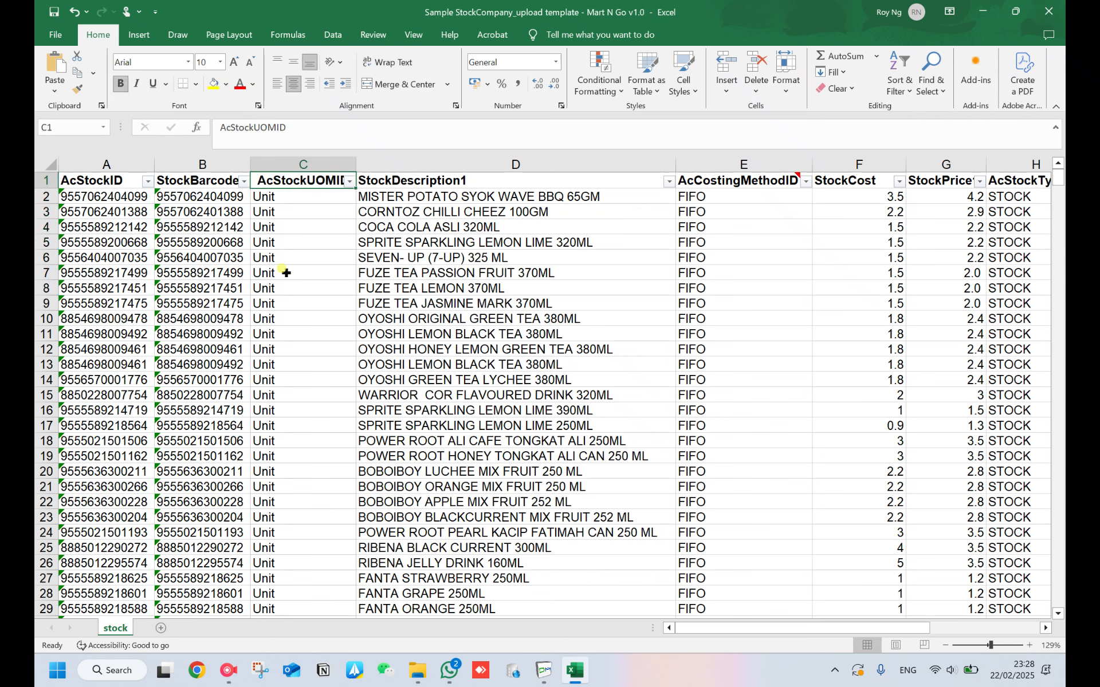
Step: Examine the StockDescription1 and AcCostingMethodID columns, comparing the headers with the first item's entries
{"action": "key", "text": "Right"}
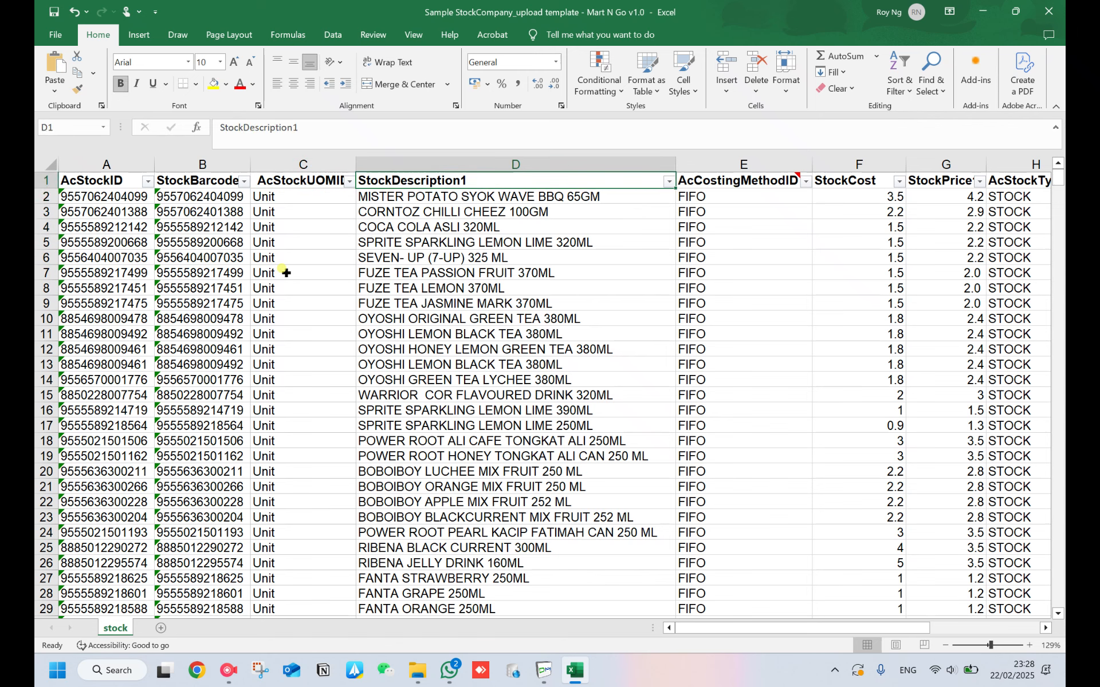
{"action": "key", "text": "Down"}
{"action": "key", "text": "Right"}
{"action": "key", "text": "Up"}
{"action": "key", "text": "Down"}
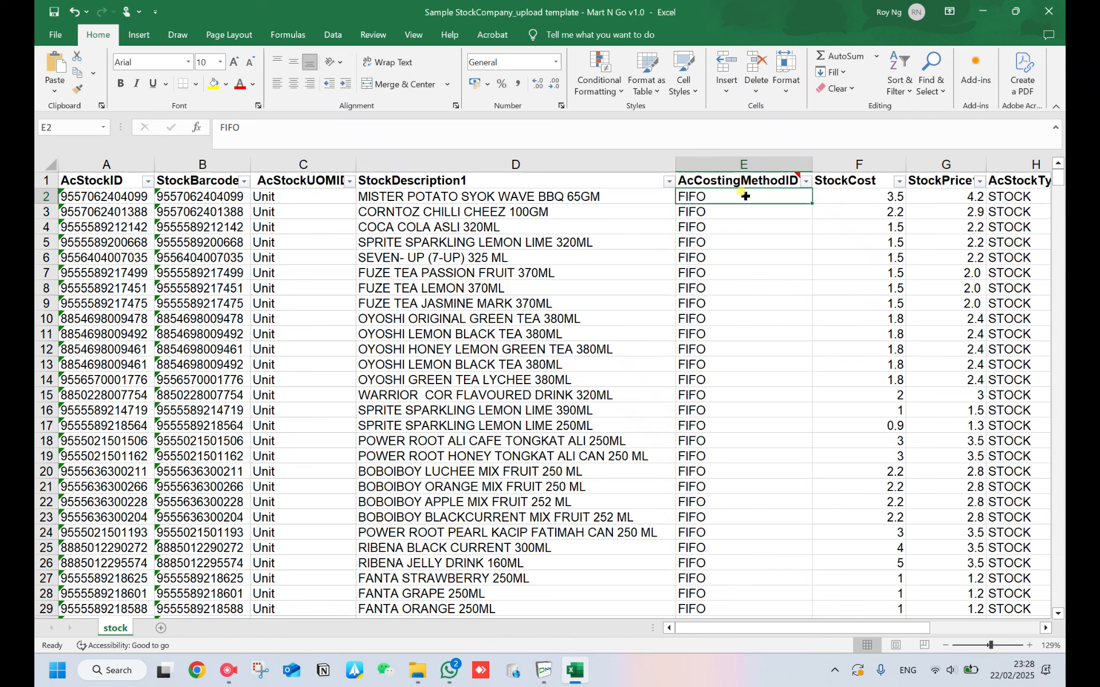
{"action": "key", "text": "Left"}
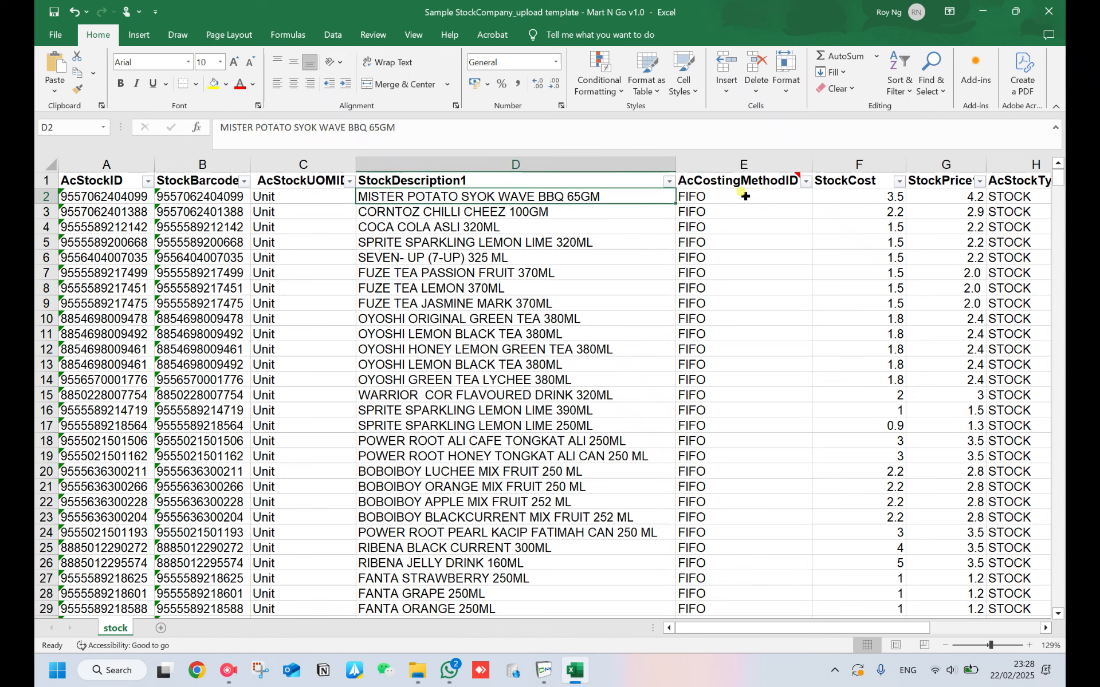
{"action": "key", "text": "Right"}
{"action": "key", "text": "Right"}
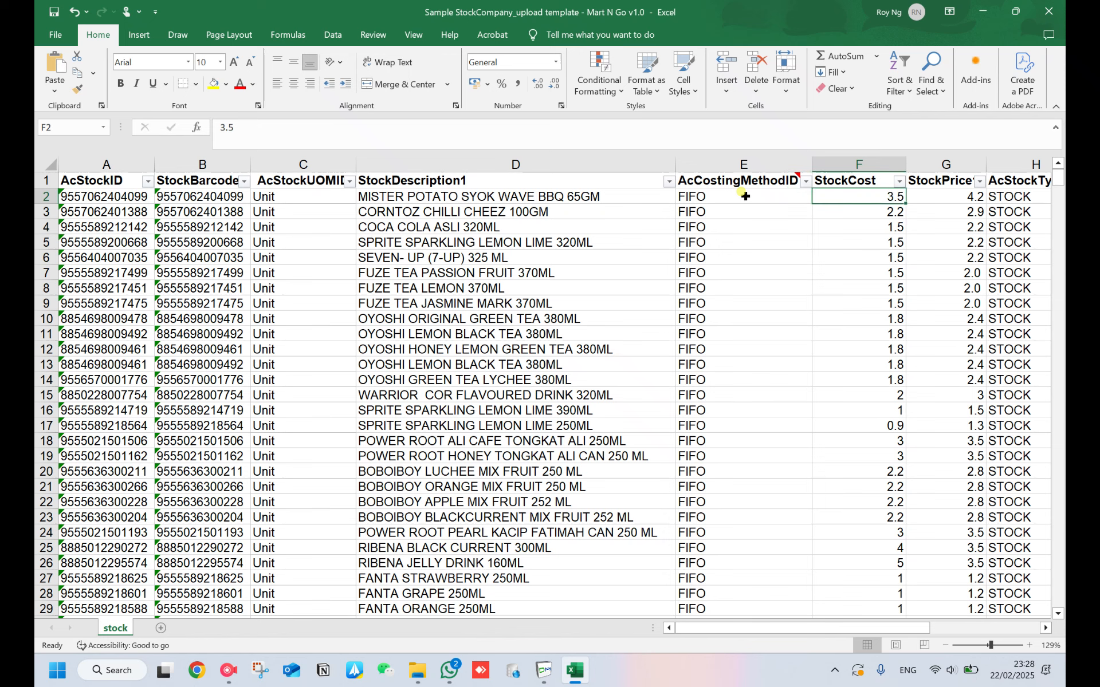
{"action": "key", "text": "Left"}
{"action": "key", "text": "Left"}
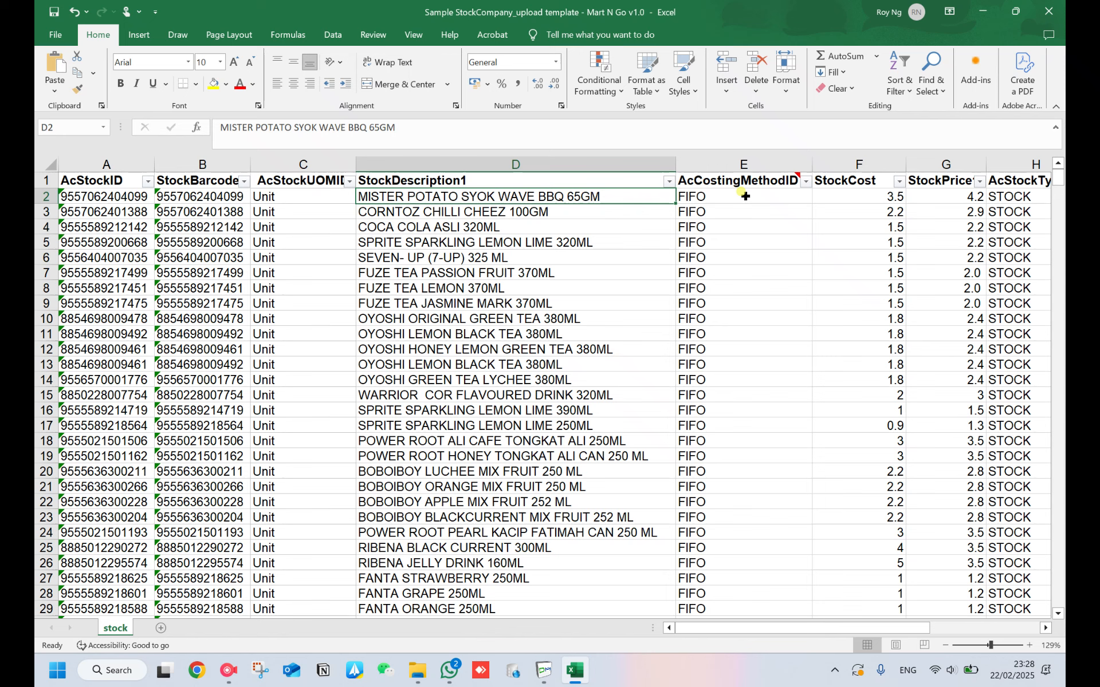
{"action": "key", "text": "Right"}
{"action": "key", "text": "Right"}
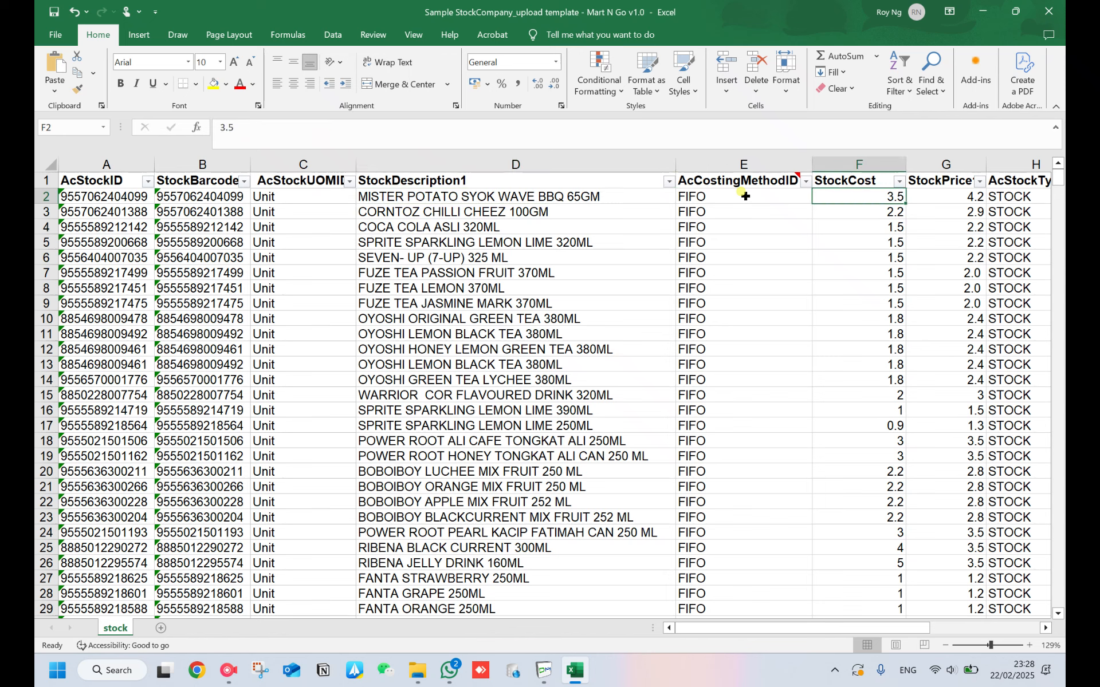
{"action": "left_click", "coordinate": [787, 176]}
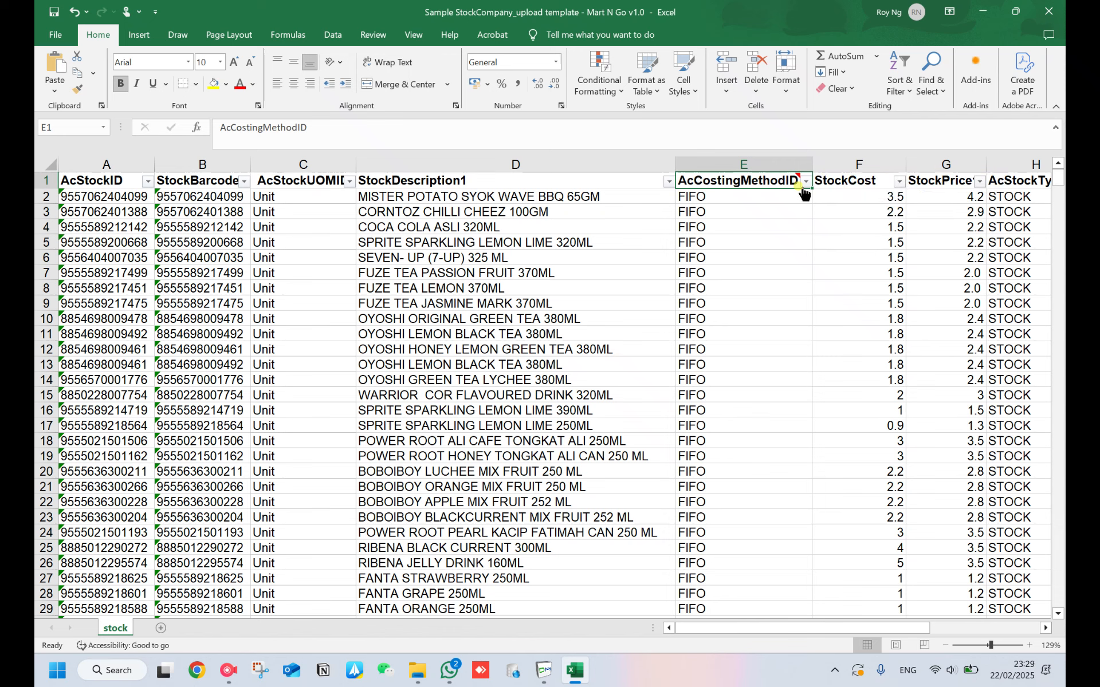
{"action": "left_click", "coordinate": [761, 197]}
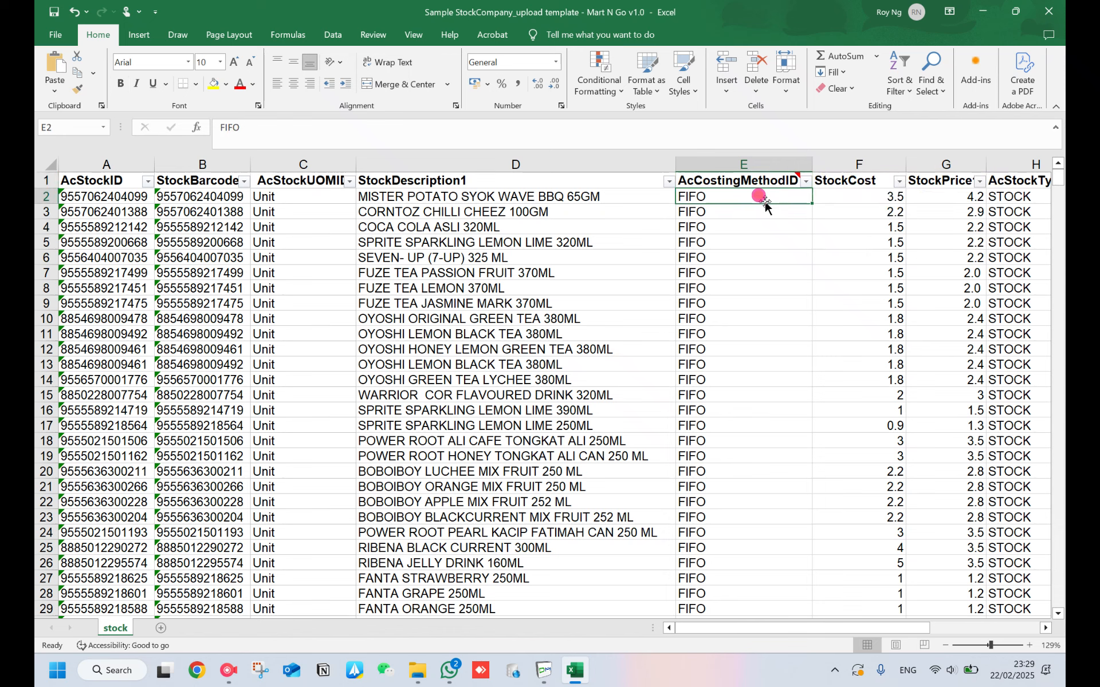
Step: Examine the cost and selling price of the first item in the StockCost and StockPrice columns
{"action": "key", "text": "Right"}
{"action": "key", "text": "Right"}
{"action": "scroll", "coordinate": [765, 201], "scroll_direction": "right", "scroll_amount": 1}
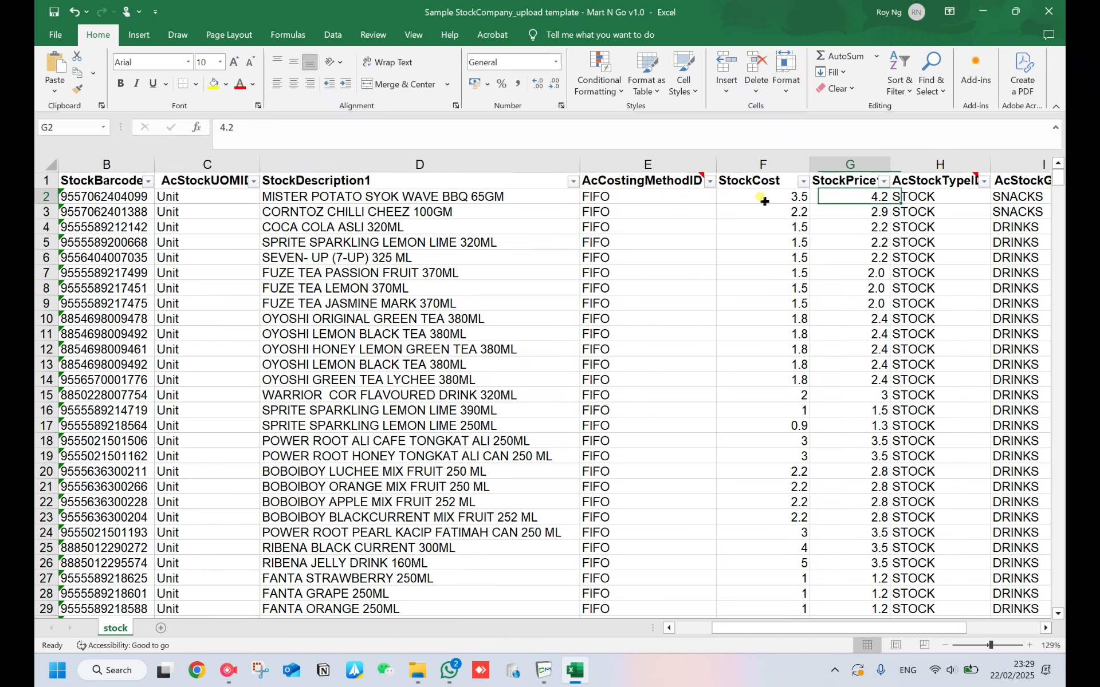
{"action": "left_click", "coordinate": [765, 202]}
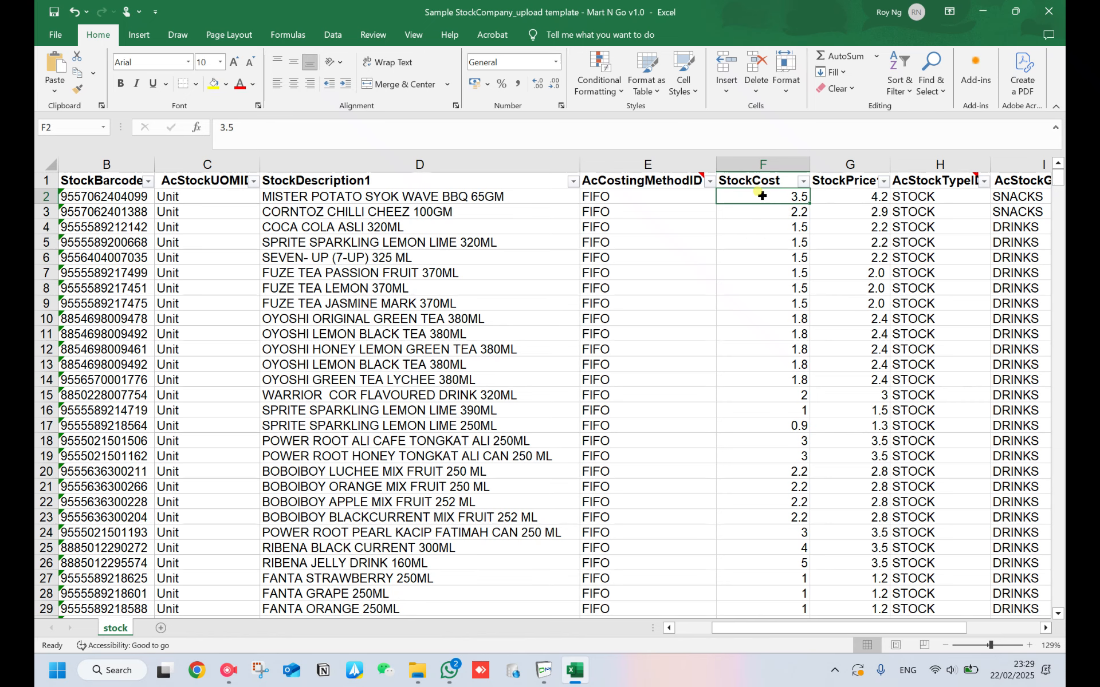
{"action": "key", "text": "Right"}
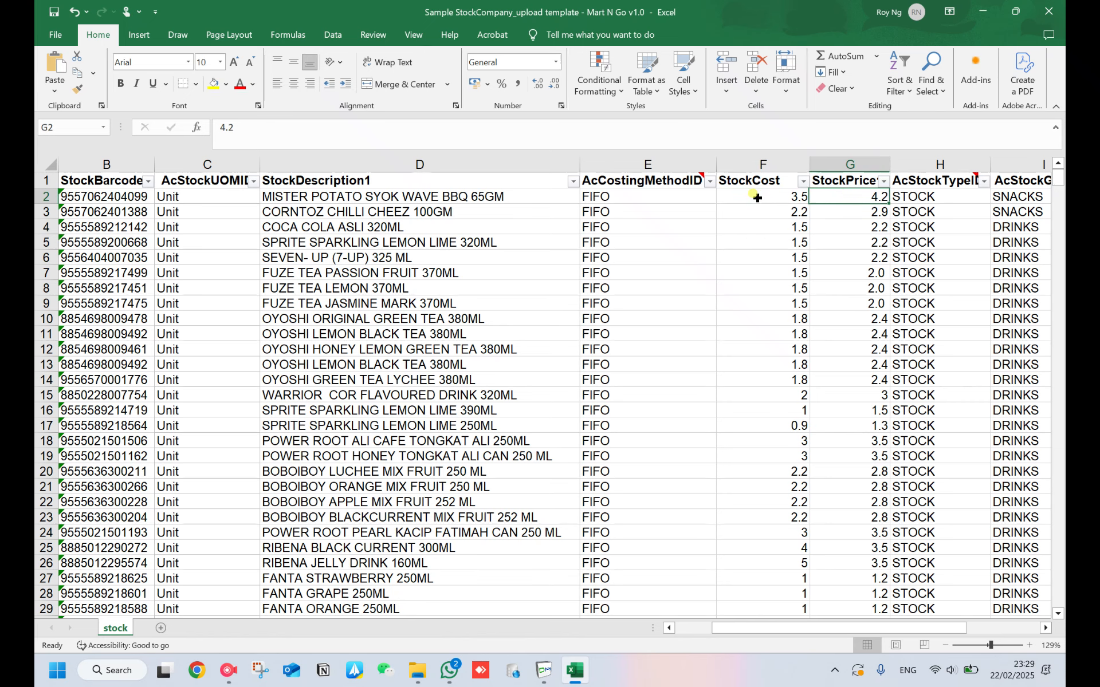
{"action": "scroll", "coordinate": [831, 199], "scroll_direction": "right", "scroll_amount": 1}
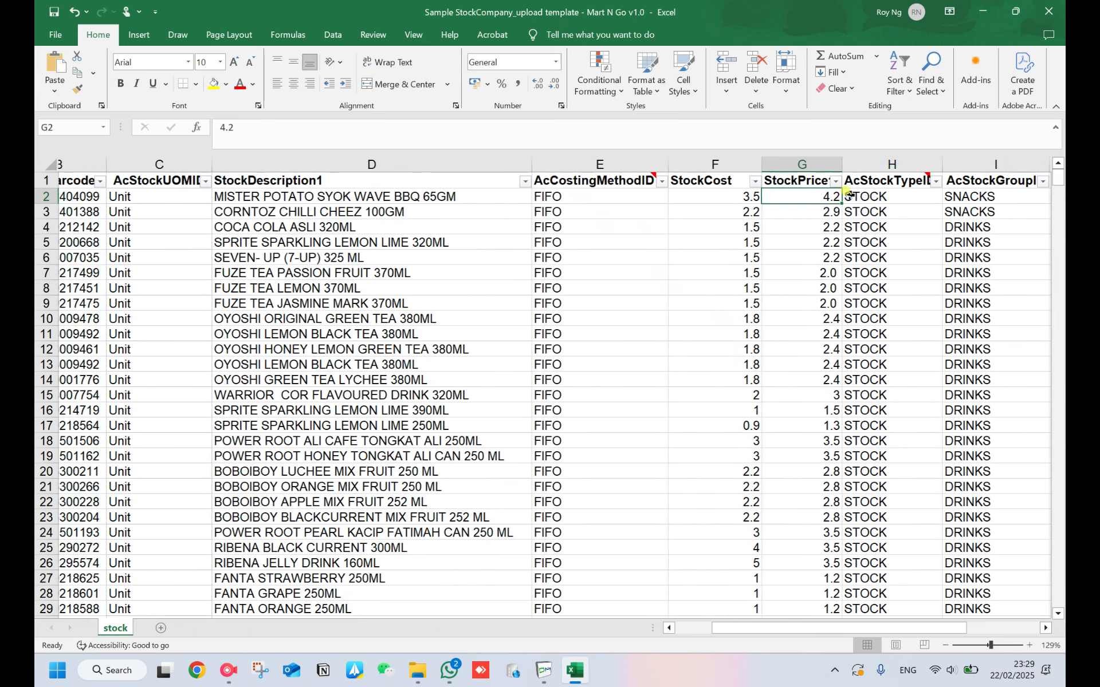
Step: Examine the AcStockTypeID column, including its header comment listing the allowed stock types and the entries below
{"action": "left_click", "coordinate": [828, 196]}
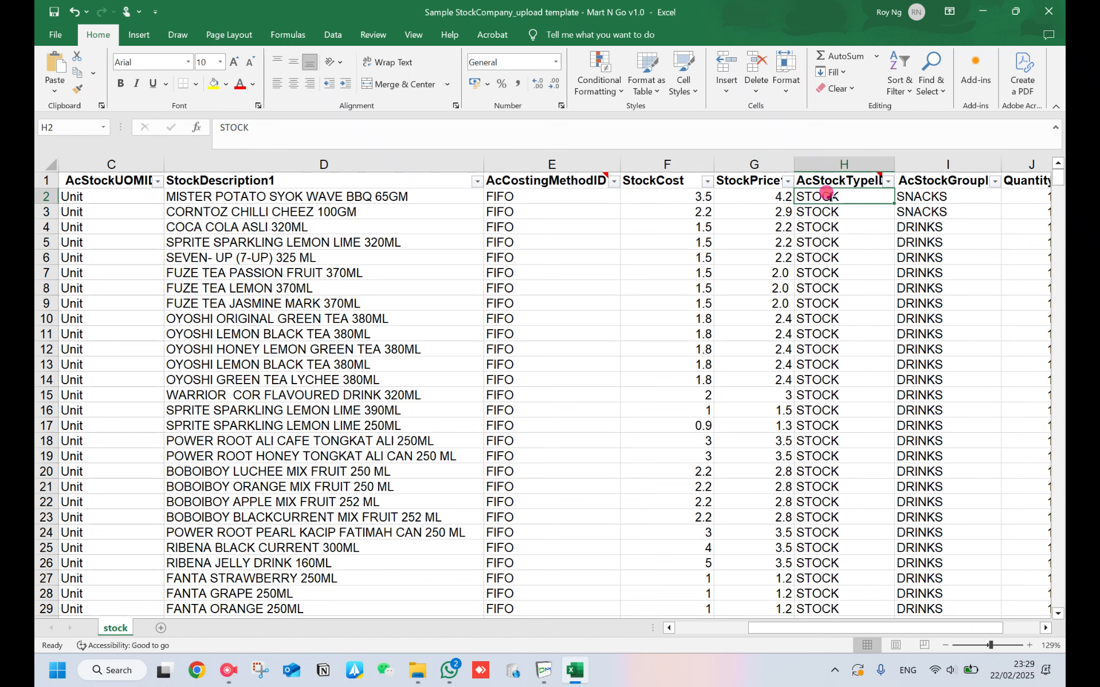
{"action": "mouse_move", "coordinate": [873, 174]}
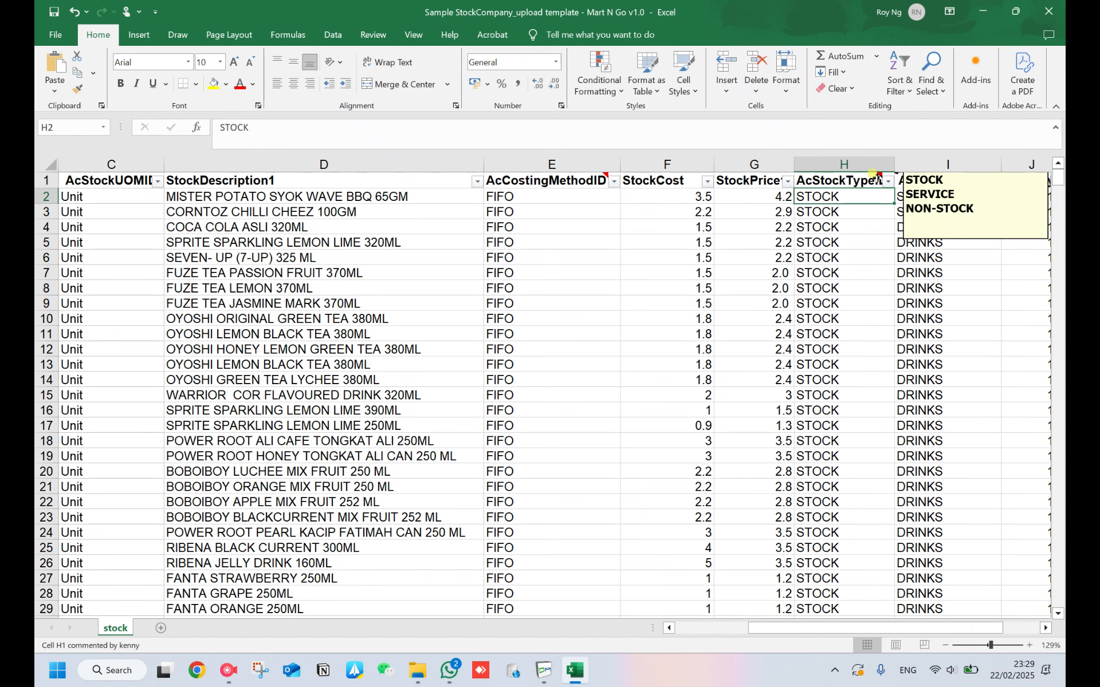
{"action": "key", "text": "Right"}
{"action": "key", "text": "Left"}
{"action": "key", "text": "Down"}
{"action": "key", "text": "Down"}
{"action": "key", "text": "Down"}
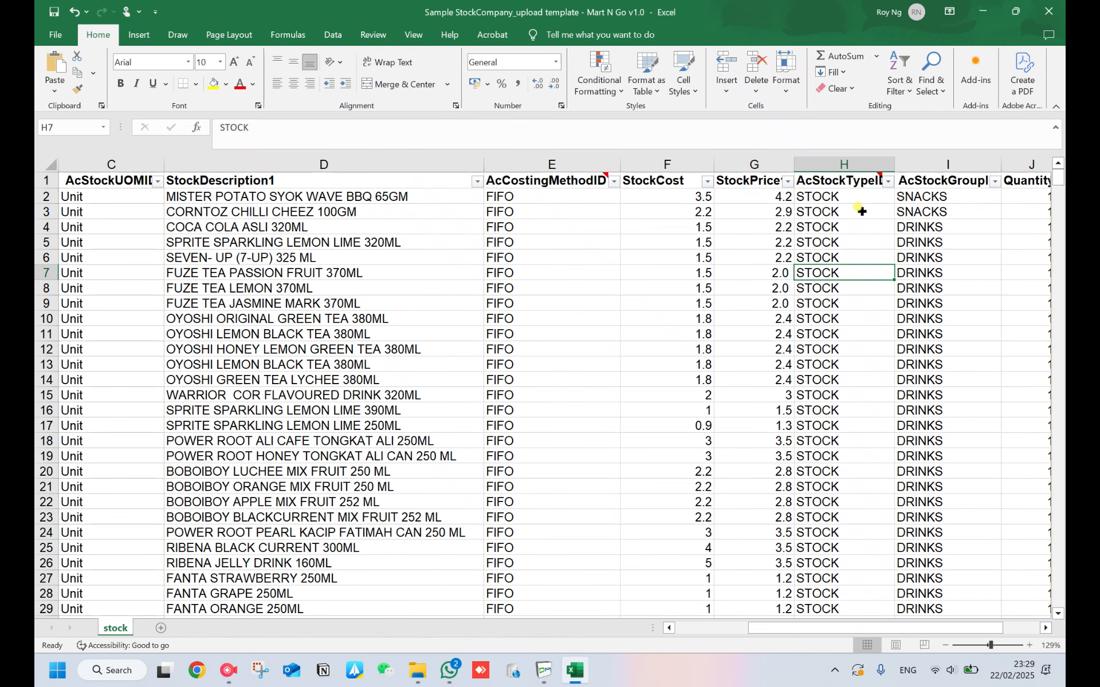
Step: Examine the AcStockGroupID column, from its header through the snack and drink group entries
{"action": "key", "text": "Right"}
{"action": "key", "text": "Right"}
{"action": "key", "text": "Up"}
{"action": "key", "text": "Up"}
{"action": "key", "text": "Up"}
{"action": "key", "text": "Up"}
{"action": "key", "text": "Left"}
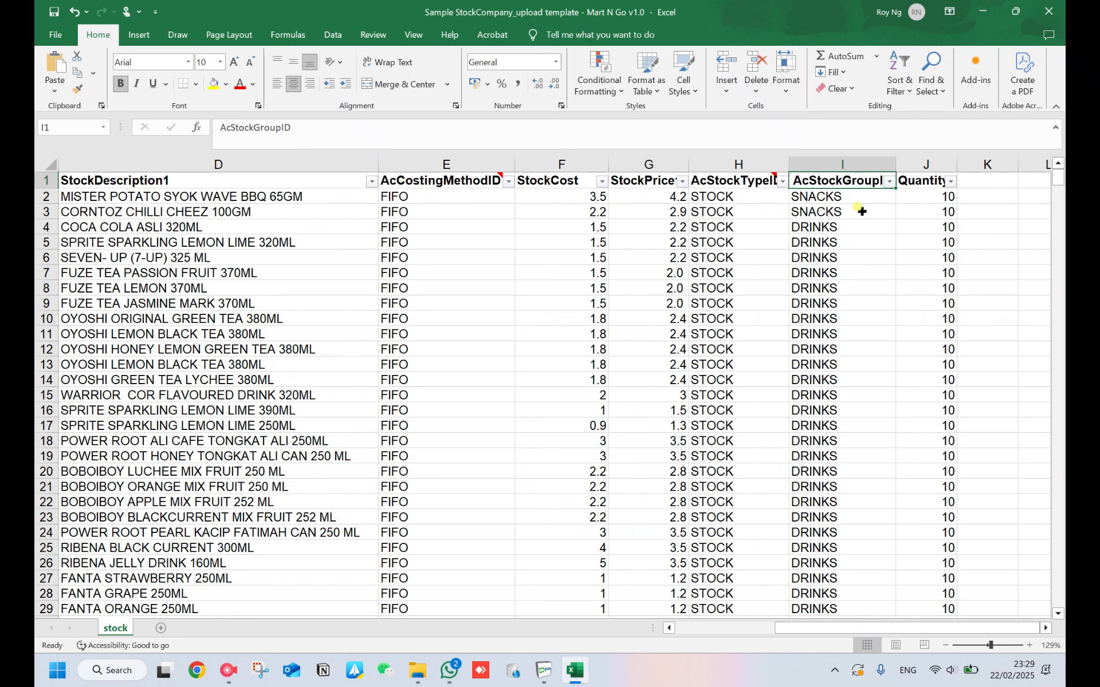
{"action": "left_click", "coordinate": [831, 200]}
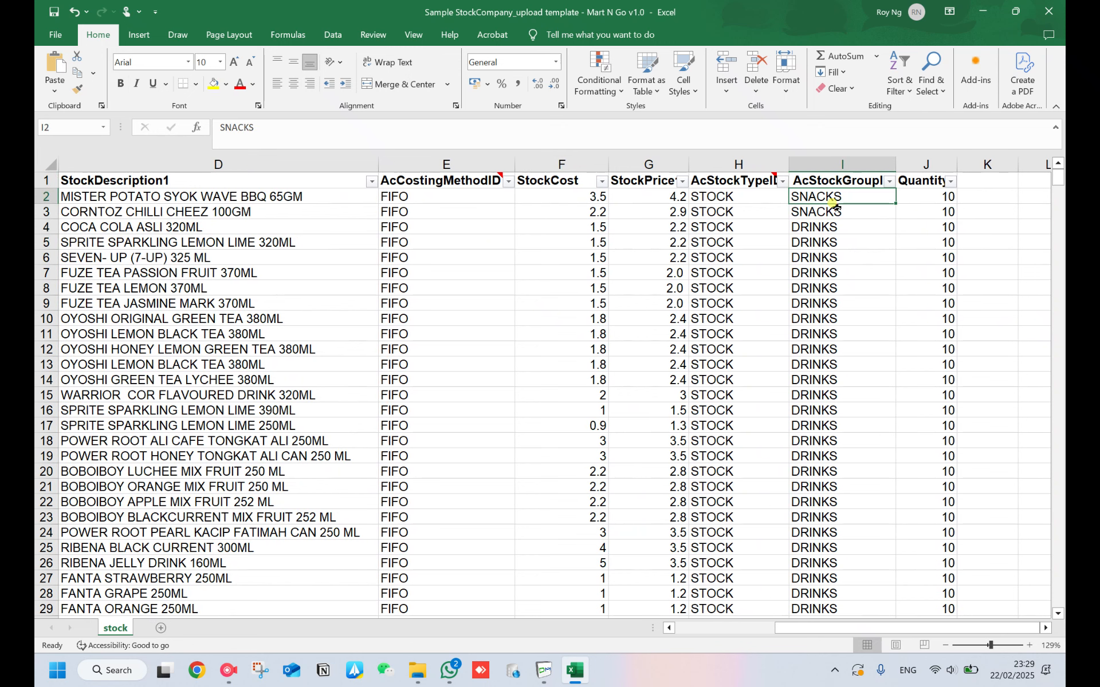
{"action": "key", "text": "shift+space"}
{"action": "key", "text": "Down"}
{"action": "key", "text": "Down"}
{"action": "key", "text": "shift+space"}
{"action": "key", "text": "Down"}
{"action": "key", "text": "Down"}
Step: Examine the stock amounts in the Quantity column for the first several items
{"action": "key", "text": "Right"}
{"action": "key", "text": "Up"}
{"action": "key", "text": "Up"}
{"action": "key", "text": "Up"}
{"action": "key", "text": "Up"}
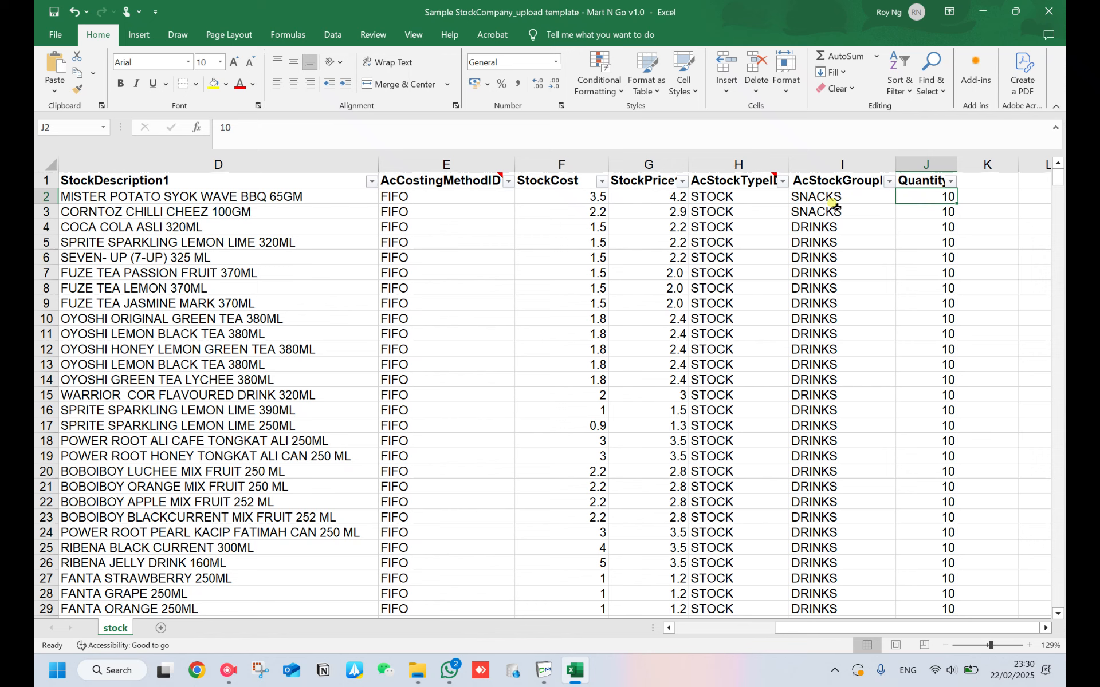
{"action": "key", "text": "Down"}
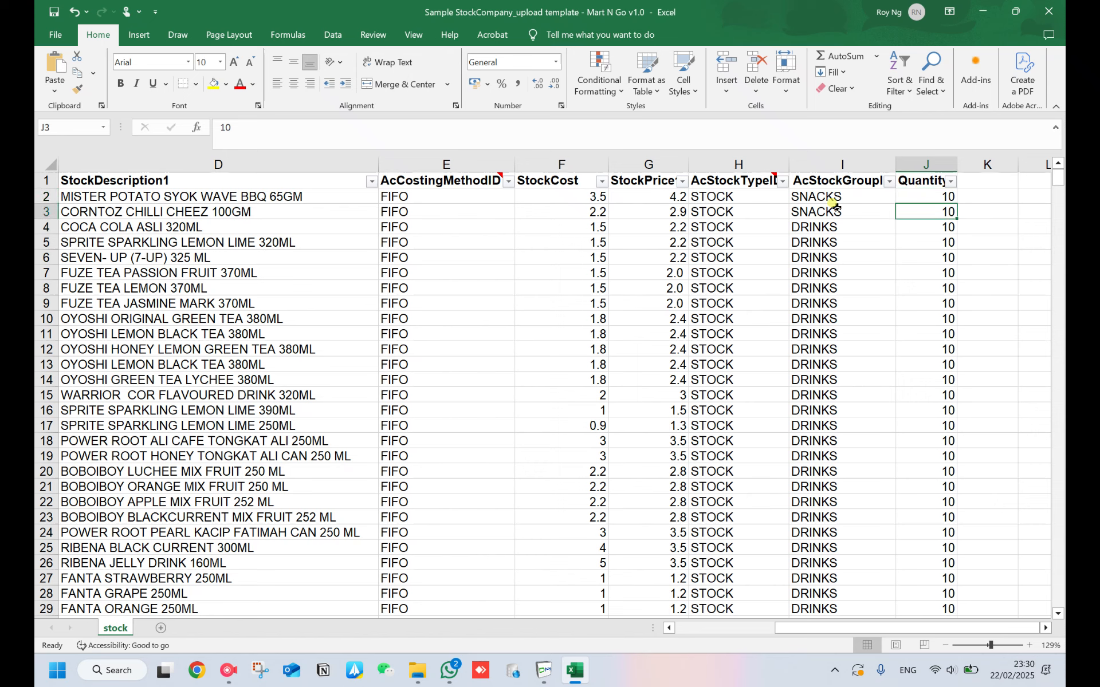
{"action": "key", "text": "Down"}
{"action": "key", "text": "Down"}
{"action": "key", "text": "Down"}
{"action": "key", "text": "Down"}
{"action": "key", "text": "Down"}
{"action": "key", "text": "Down"}
{"action": "key", "text": "Down"}
{"action": "key", "text": "Down"}
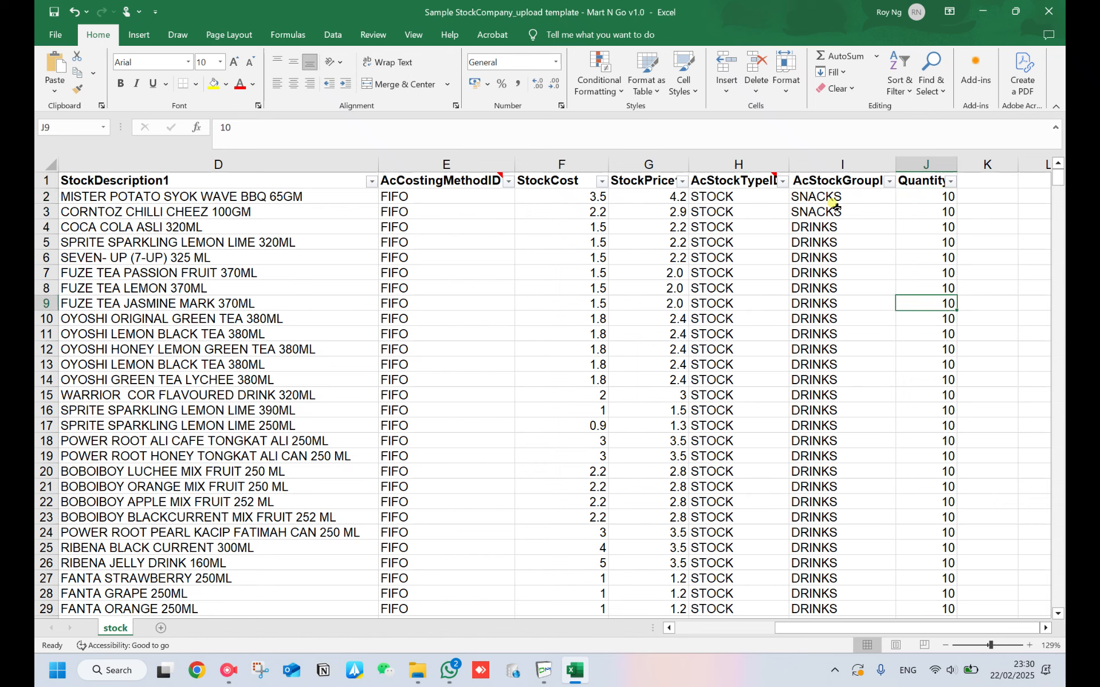
Step: Delete the entire first item row, MISTER POTATO SYOK WAVE BBQ 65GM, from the stock sheet
{"action": "key", "text": "Left"}
{"action": "key", "text": "Left"}
{"action": "key", "text": "Left"}
{"action": "key", "text": "Left"}
{"action": "key", "text": "Left"}
{"action": "key", "text": "Left"}
{"action": "key", "text": "Left"}
{"action": "key", "text": "Left"}
{"action": "key", "text": "Left"}
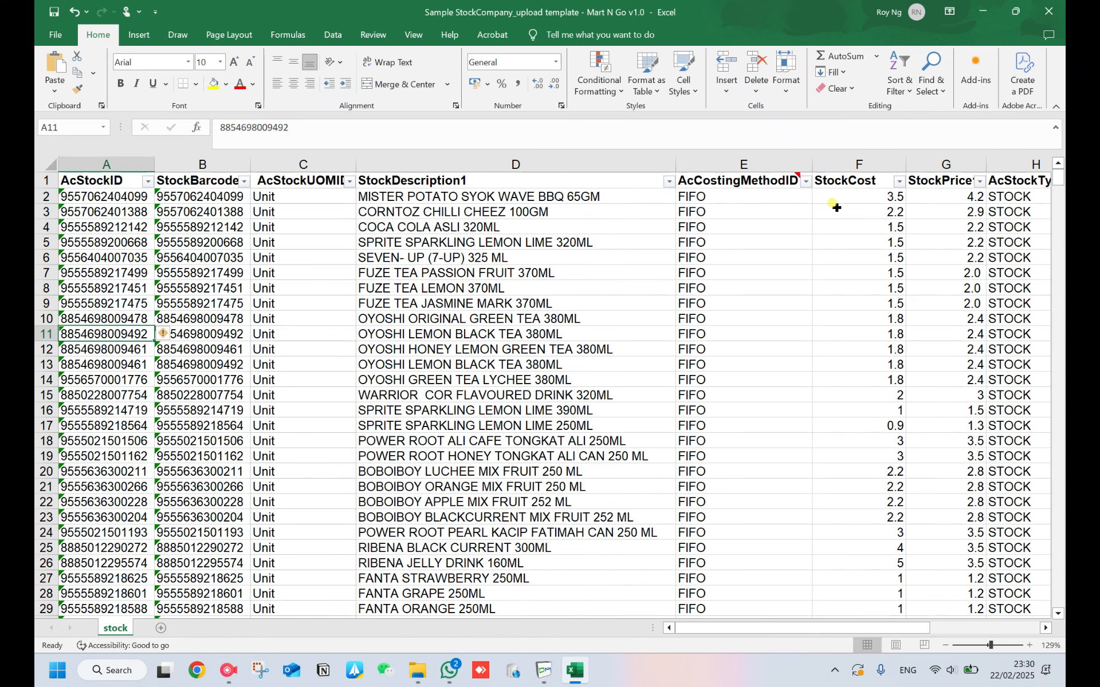
{"action": "key", "text": "Up"}
{"action": "key", "text": "Up"}
{"action": "key", "text": "Up"}
{"action": "key", "text": "Up"}
{"action": "key", "text": "Up"}
{"action": "key", "text": "Up"}
{"action": "key", "text": "Up"}
{"action": "key", "text": "Up"}
{"action": "key", "text": "Up"}
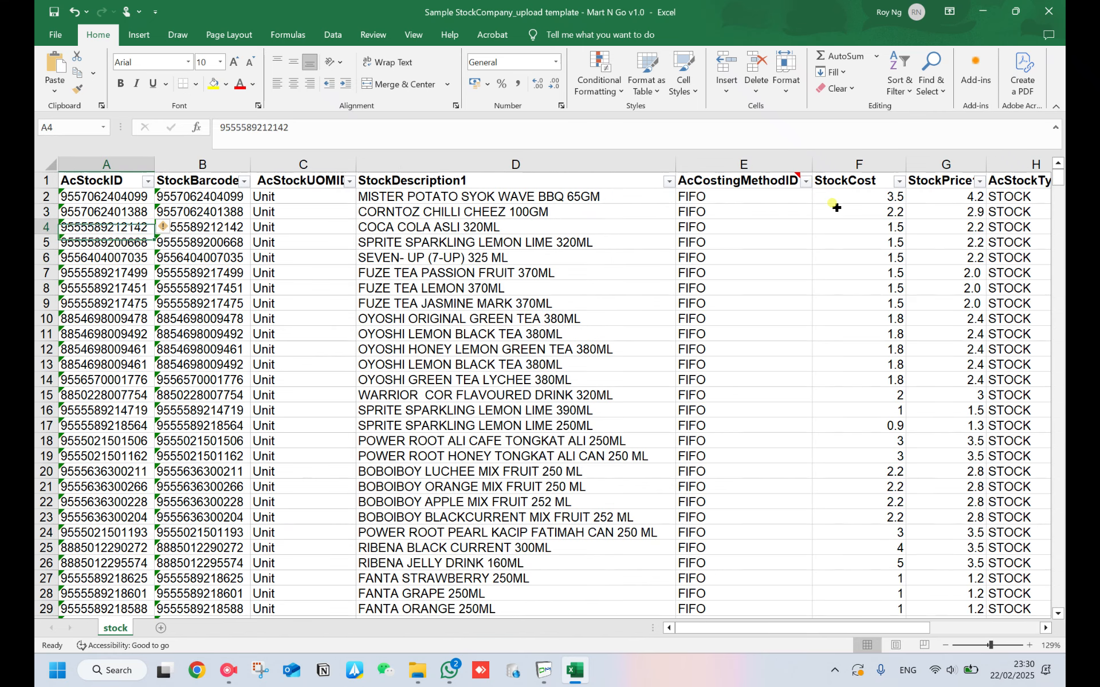
{"action": "key", "text": "shift+space"}
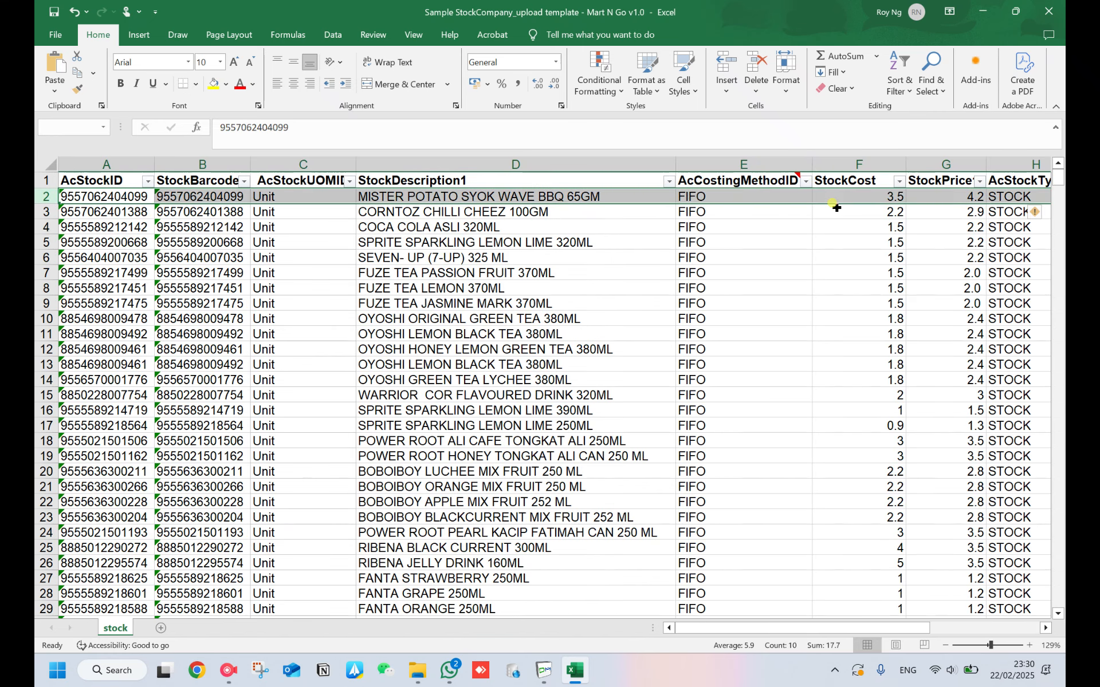
{"action": "key", "text": "ctrl+minus"}
{"action": "key", "text": "Right"}
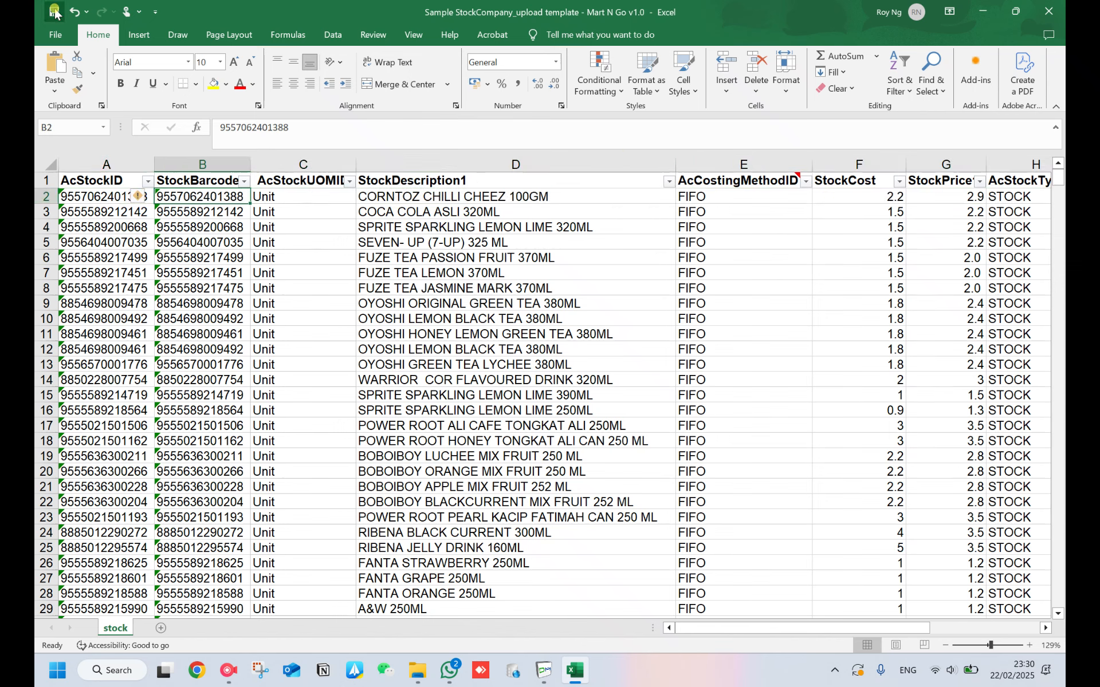
Step: Close the stock upload workbook, switch to Smart DynaMod and exit its running session without making a backup
{"action": "left_click", "coordinate": [1049, 11]}
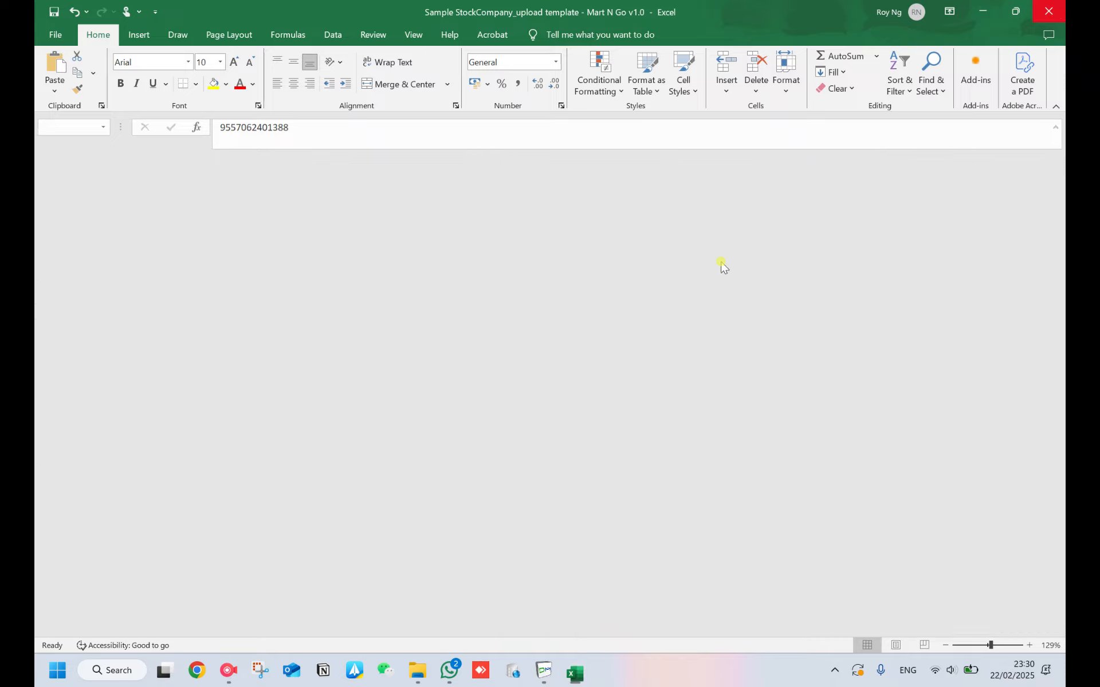
{"action": "left_click", "coordinate": [551, 678]}
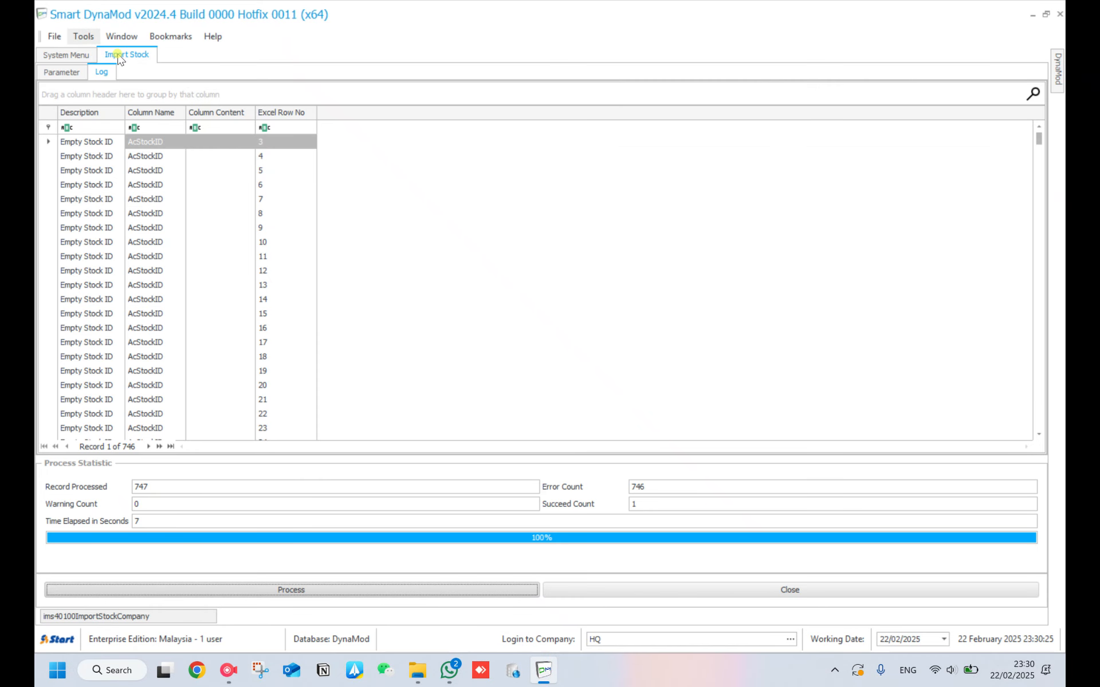
{"action": "left_click", "coordinate": [1058, 14]}
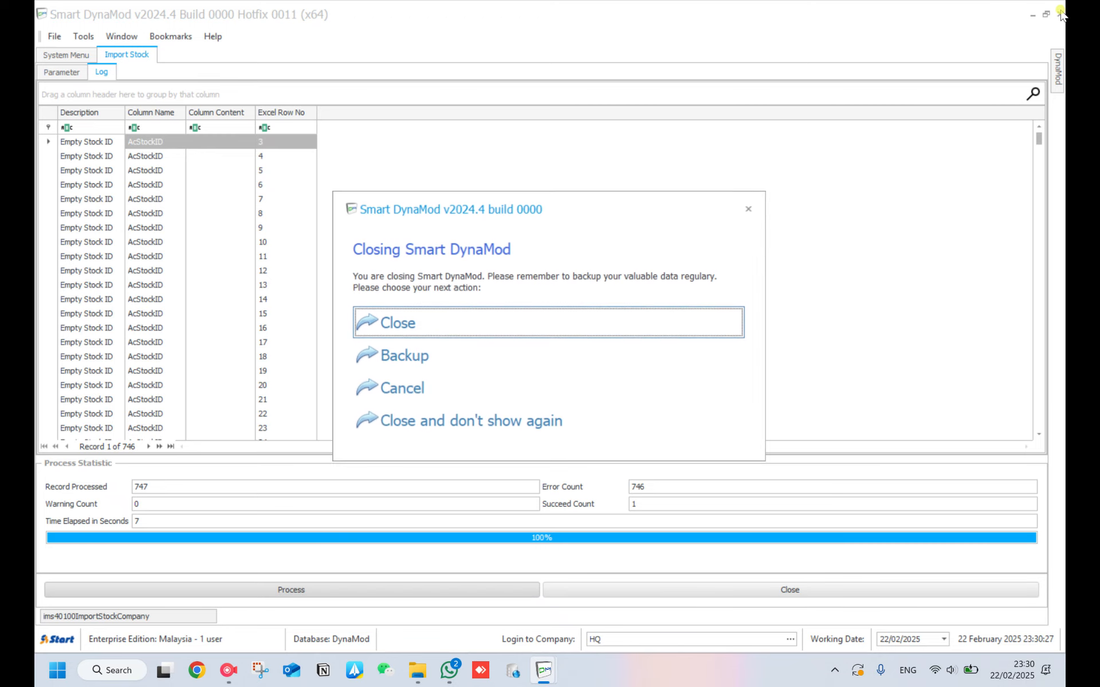
{"action": "left_click", "coordinate": [526, 317]}
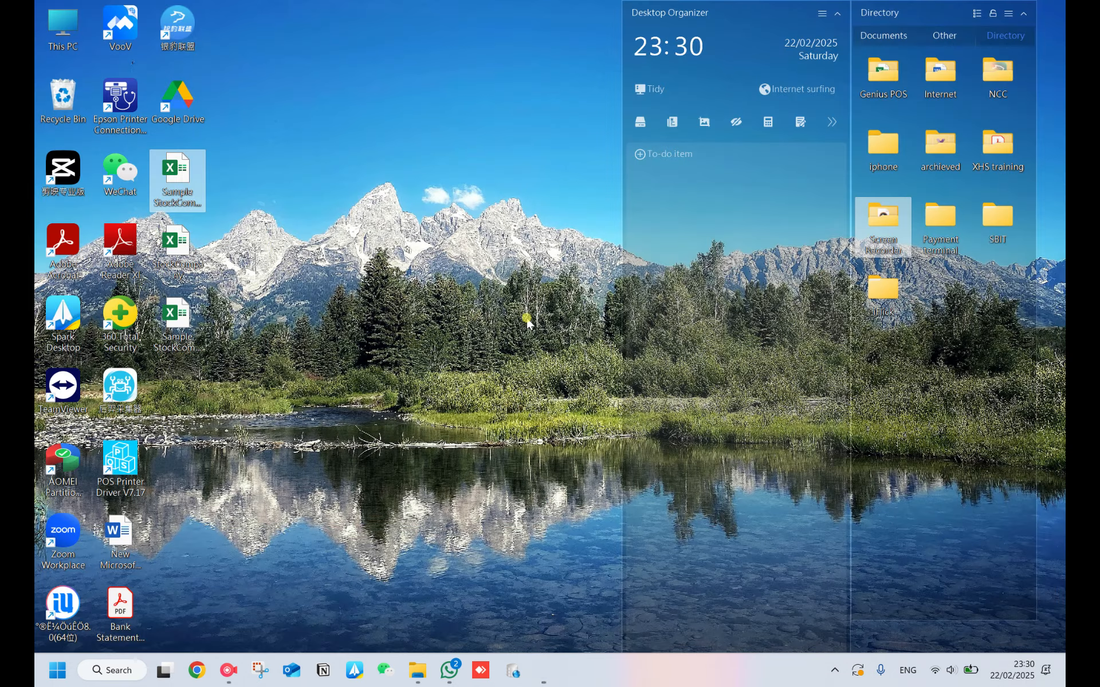
Step: Switch to the Smart Apps folder in File Explorer and launch DynaMod from its shortcut
{"action": "left_click", "coordinate": [430, 670]}
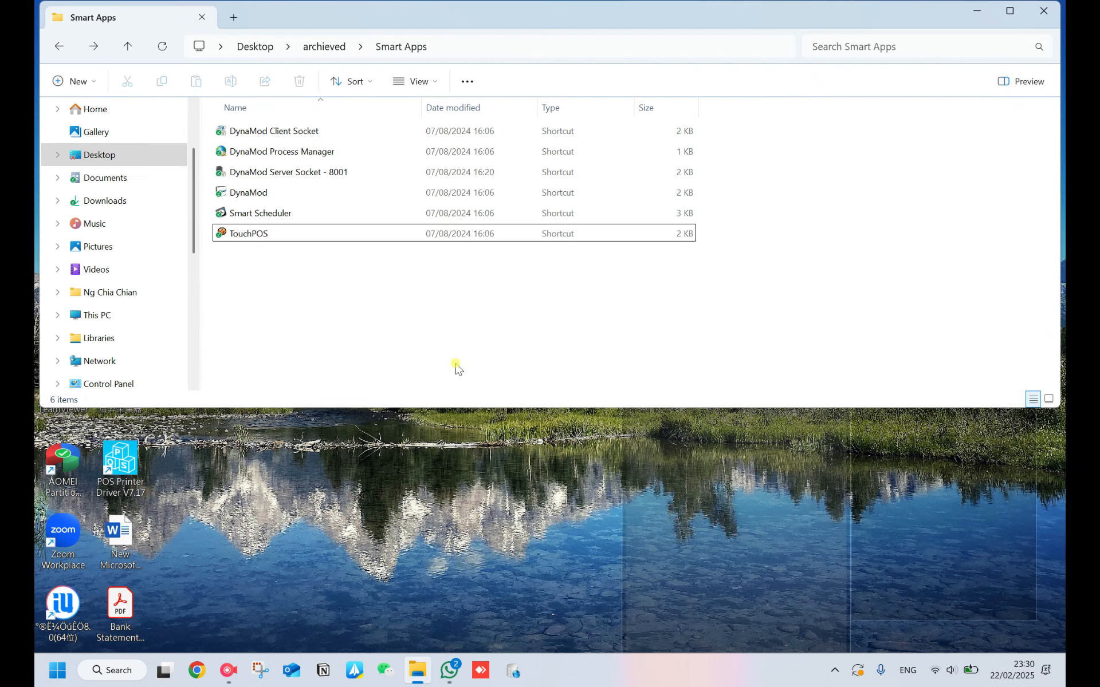
{"action": "left_click", "coordinate": [278, 173]}
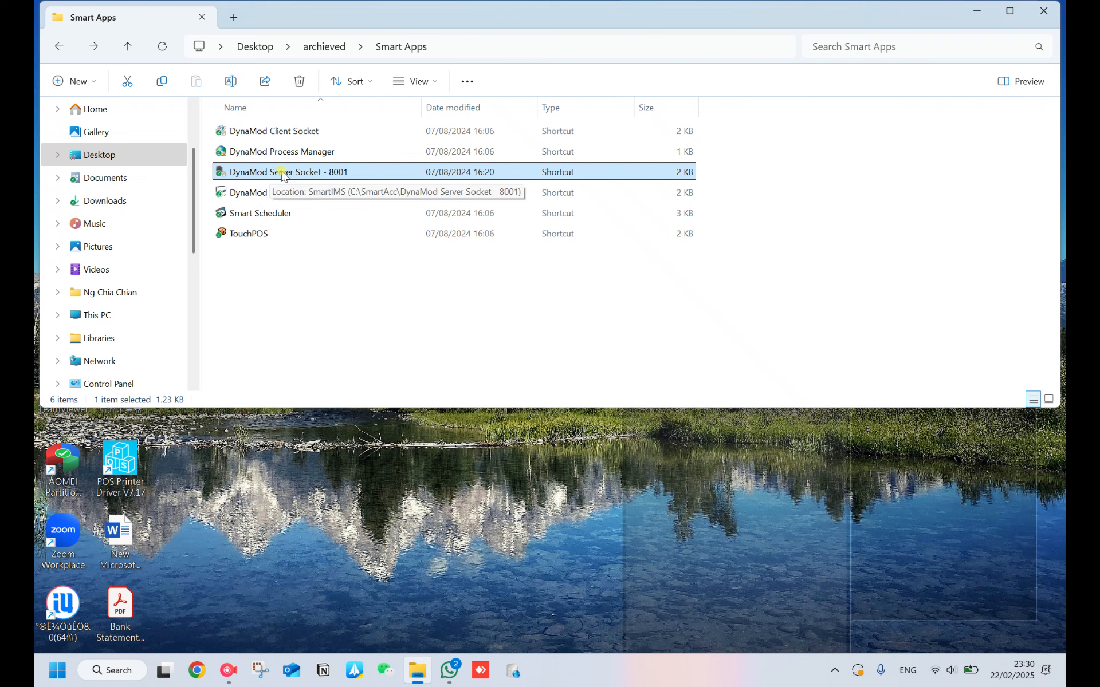
{"action": "left_click", "coordinate": [268, 193]}
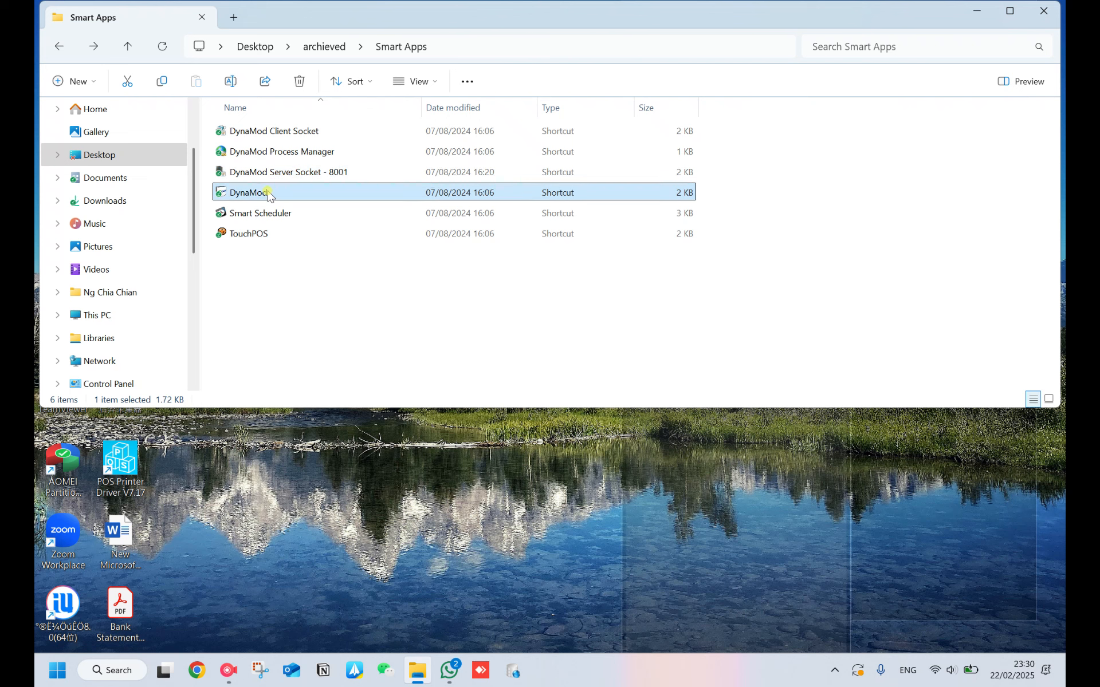
{"action": "left_click", "coordinate": [298, 178]}
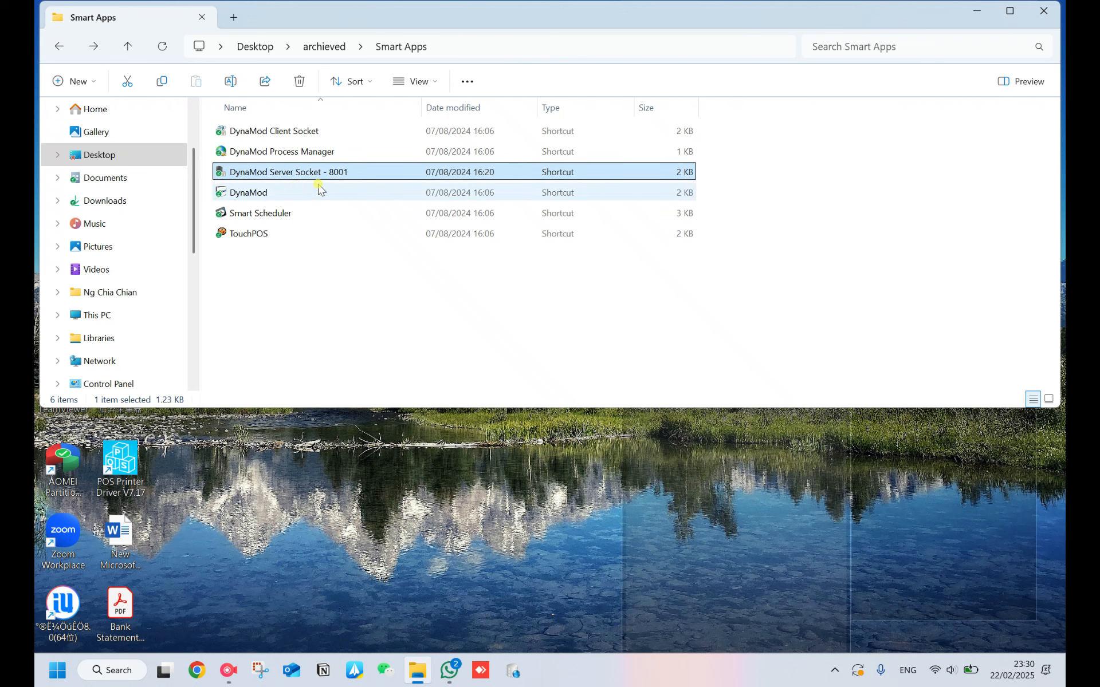
{"action": "left_click", "coordinate": [314, 193]}
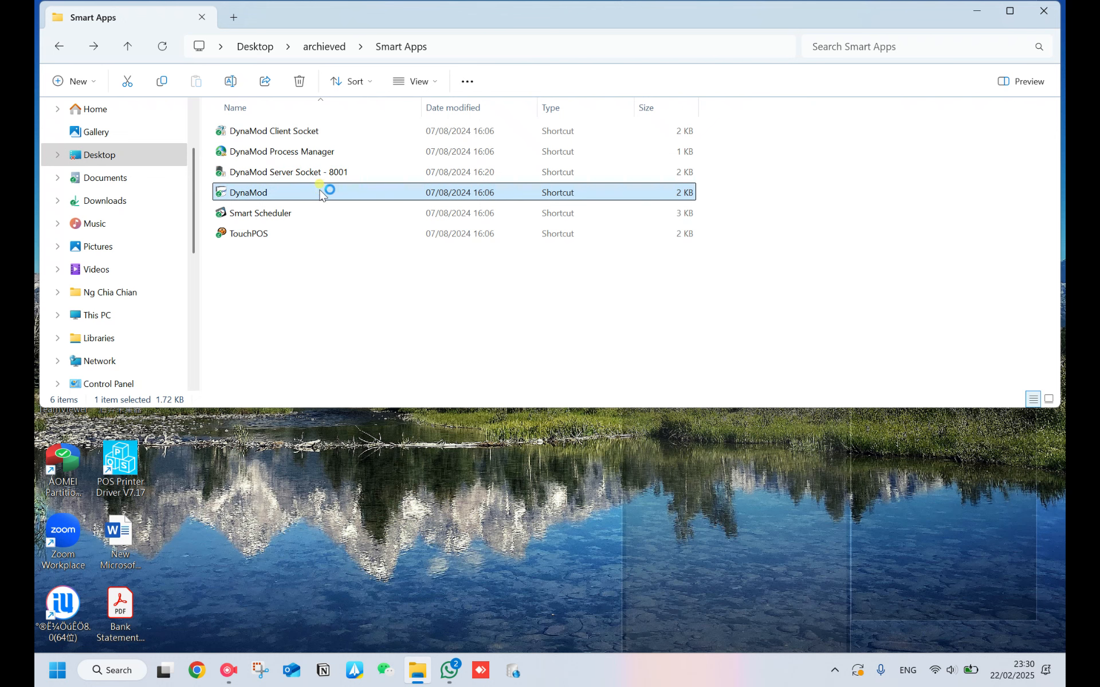
{"action": "double_click", "coordinate": [321, 195]}
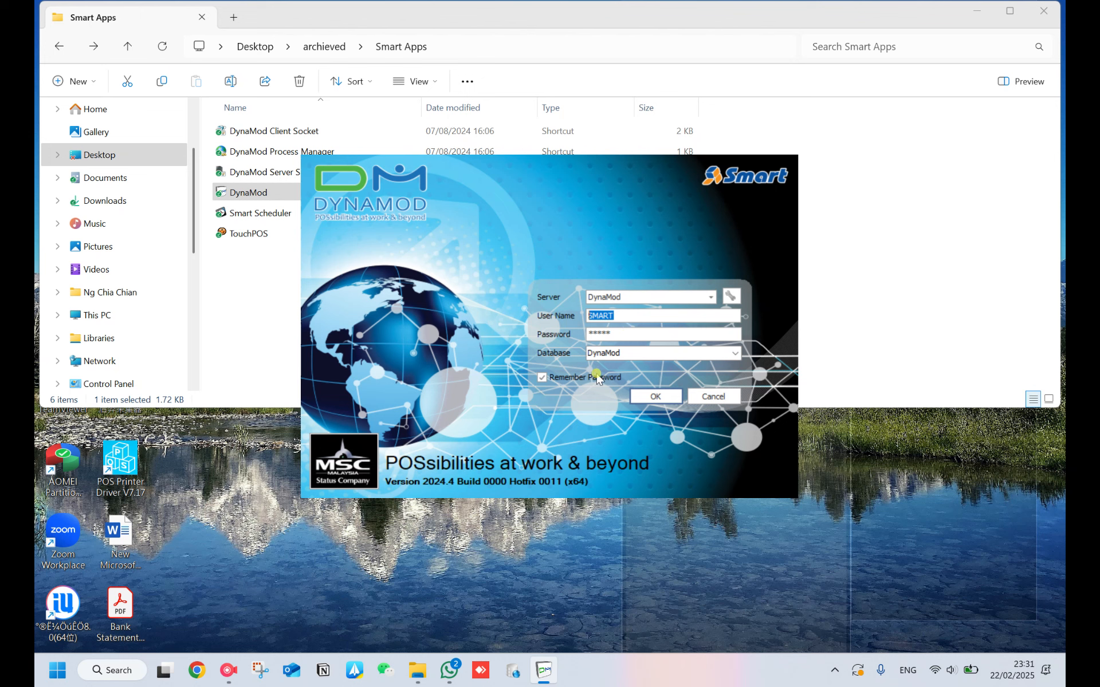
Step: Log in to the DynaMod database with the remembered credentials and dismiss the new version notice without upgrading
{"action": "left_click", "coordinate": [657, 396]}
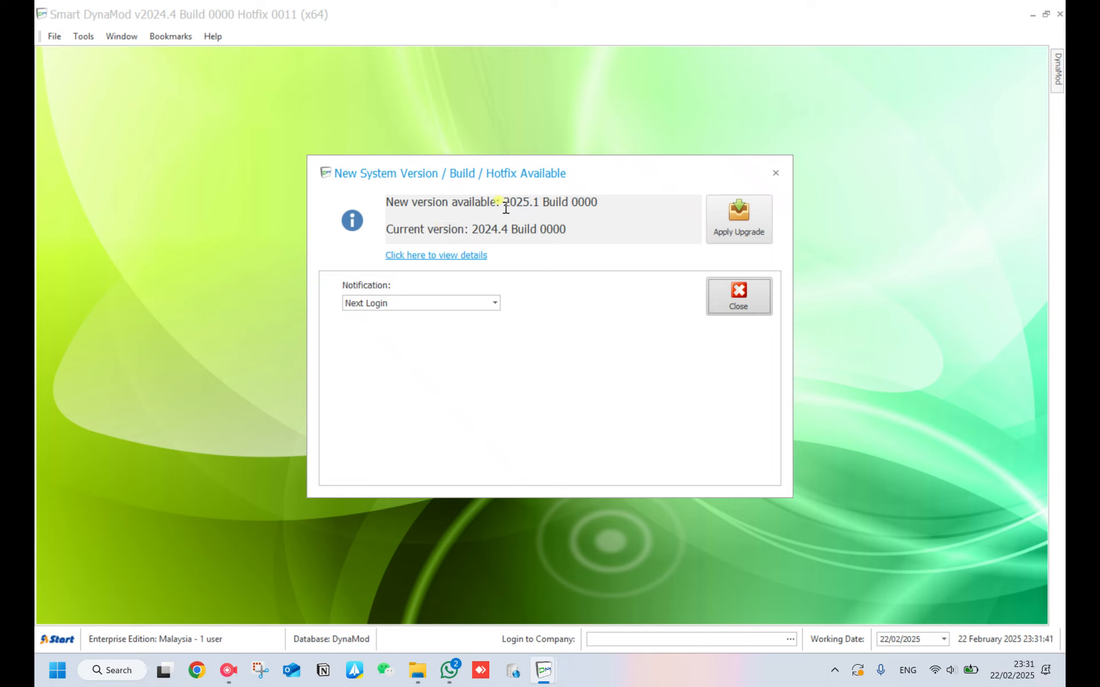
{"action": "left_click_drag", "start_coordinate": [504, 205], "coordinate": [571, 205]}
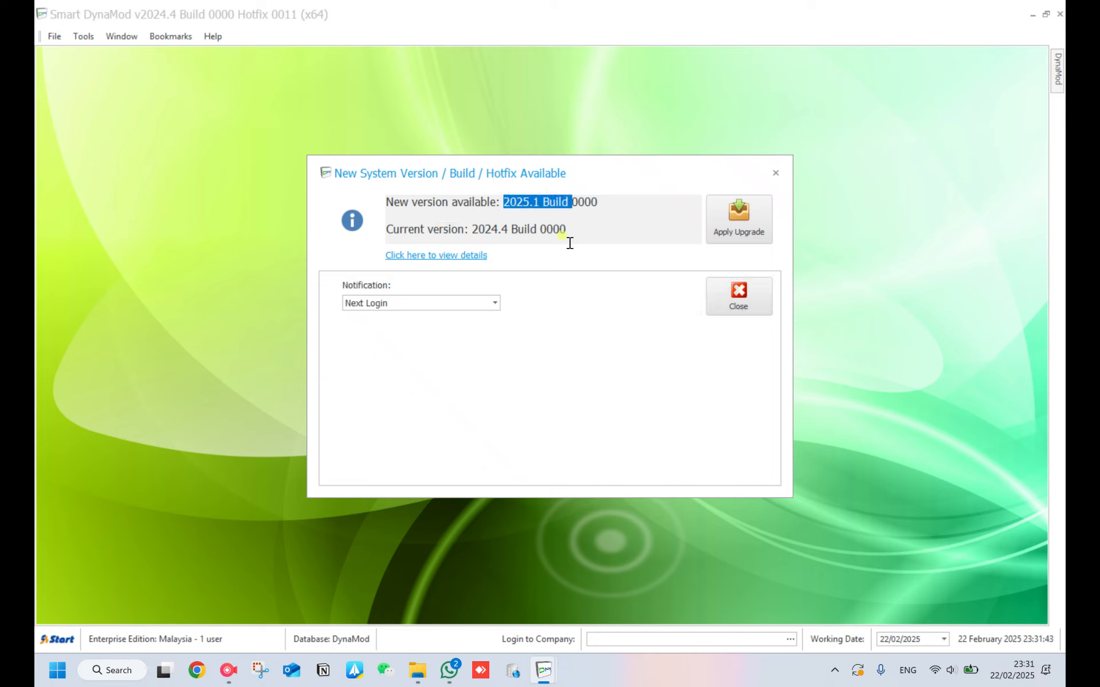
{"action": "left_click", "coordinate": [739, 300]}
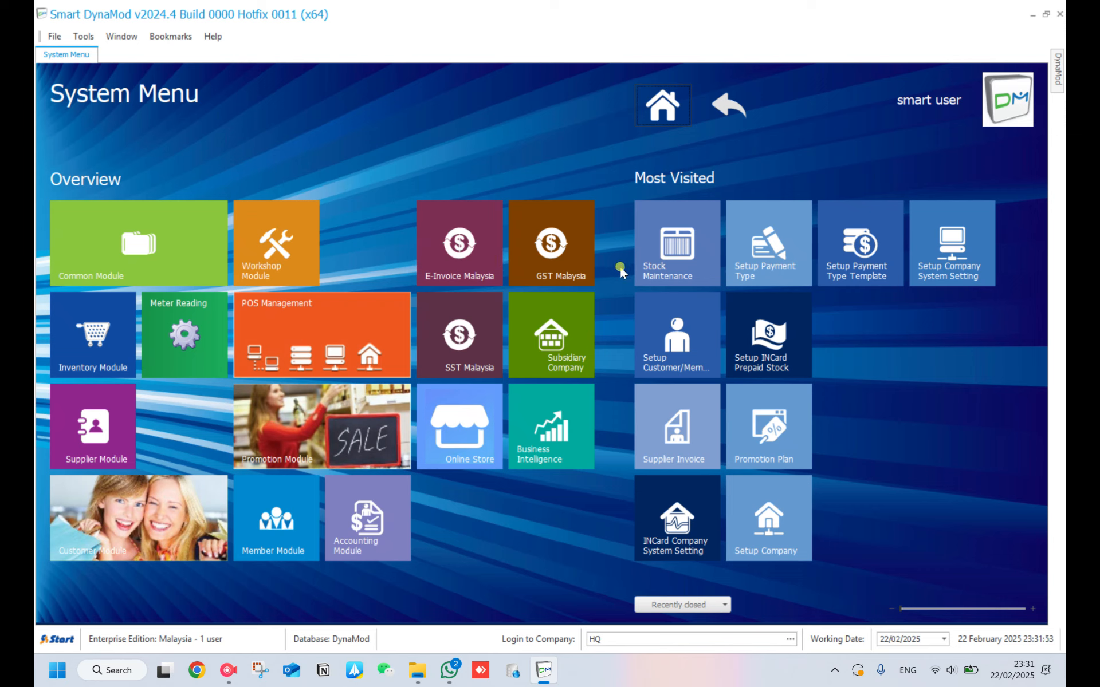
Step: Search the forms for "Import stock" and open the Import Stock form
{"action": "type", "text": "Import"}
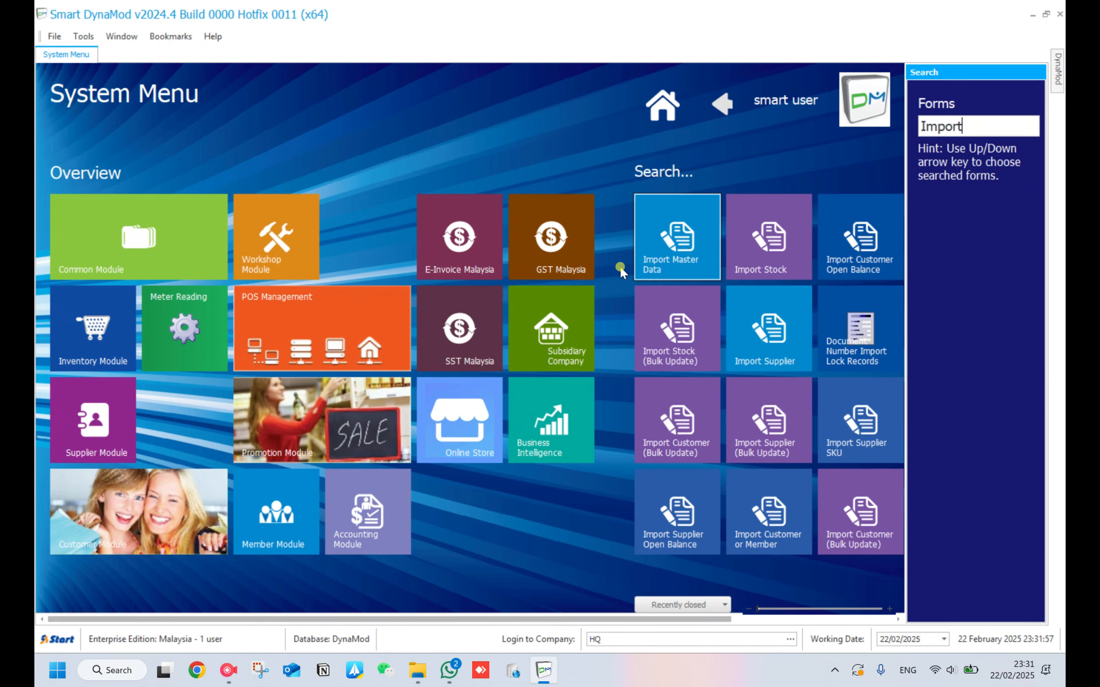
{"action": "type", "text": " stock"}
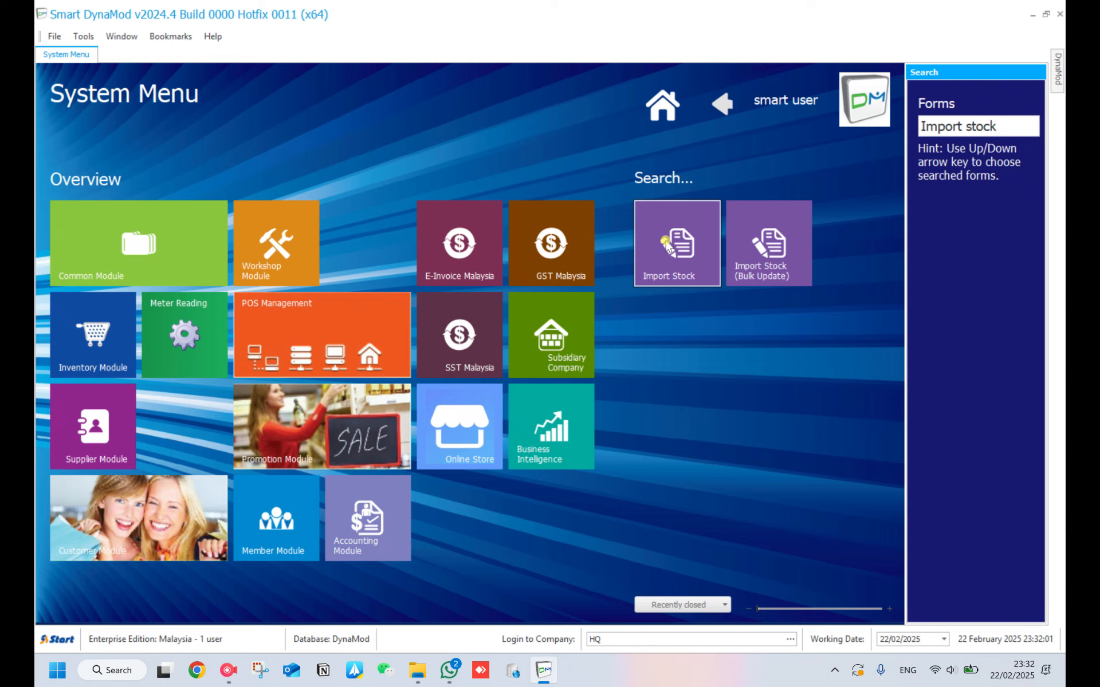
{"action": "left_click", "coordinate": [669, 240]}
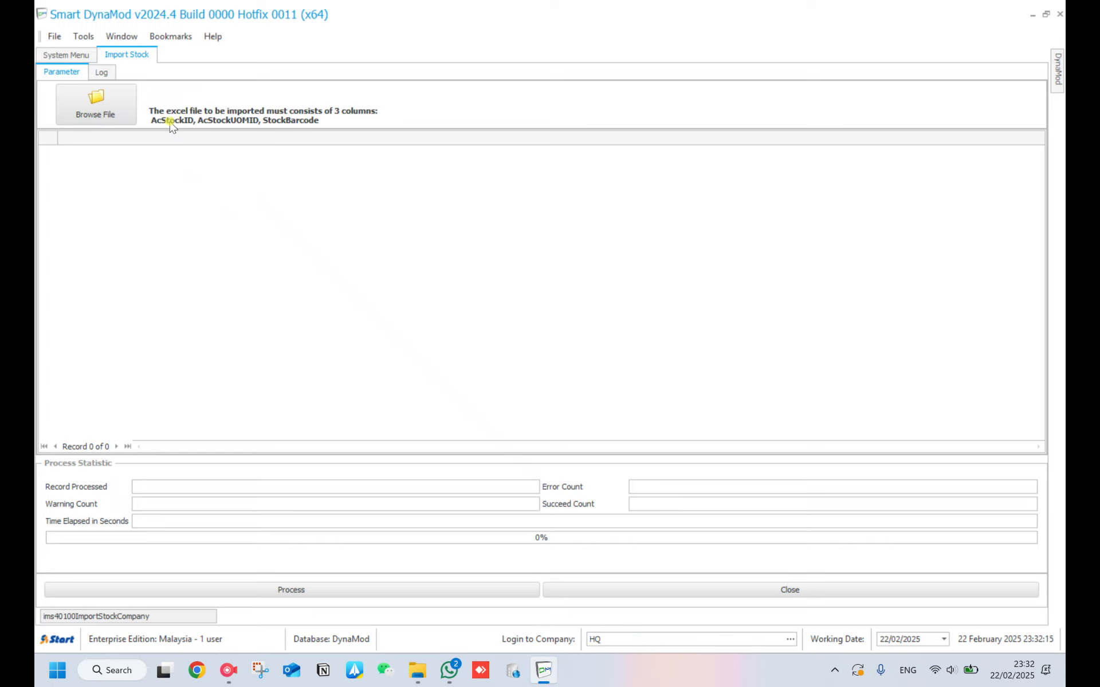
Step: Browse the Desktop for the import file and select "Sample StockCompany_upload template - Mart N Go v1.0"
{"action": "left_click", "coordinate": [111, 113]}
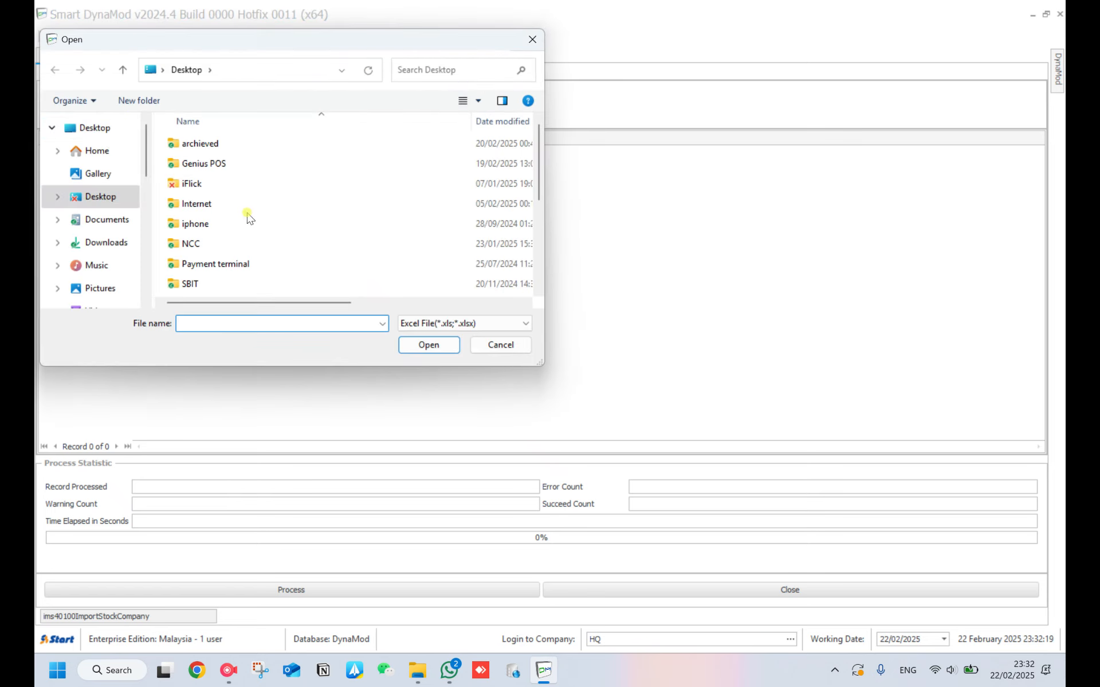
{"action": "scroll", "coordinate": [245, 216], "scroll_direction": "down", "scroll_amount": 5}
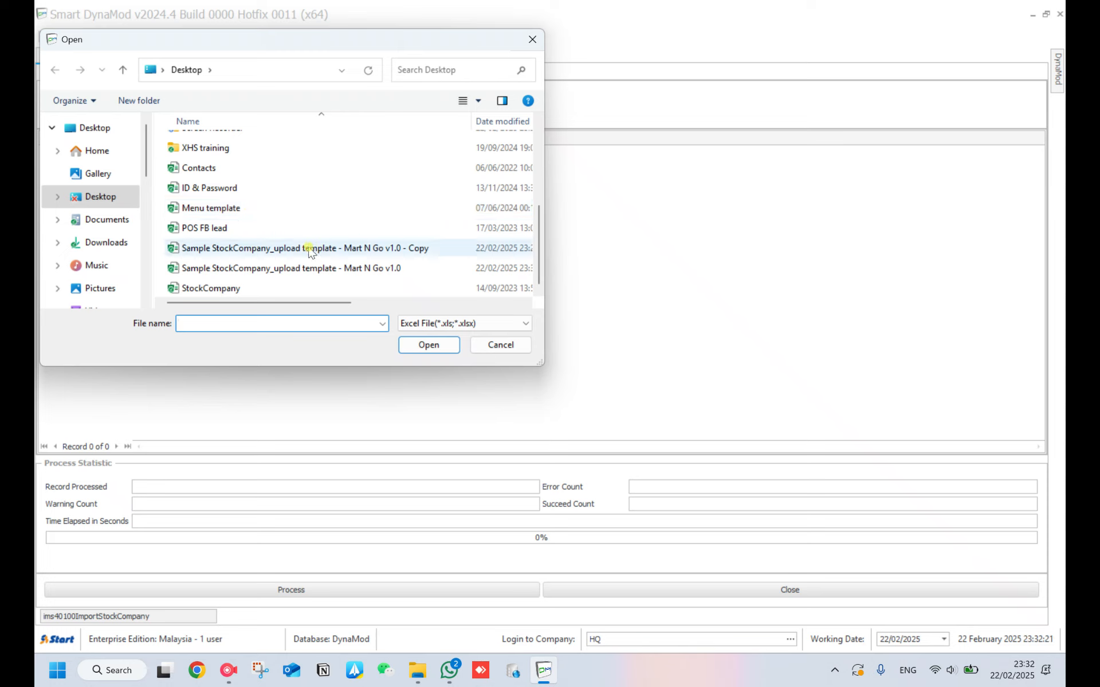
{"action": "left_click", "coordinate": [307, 270]}
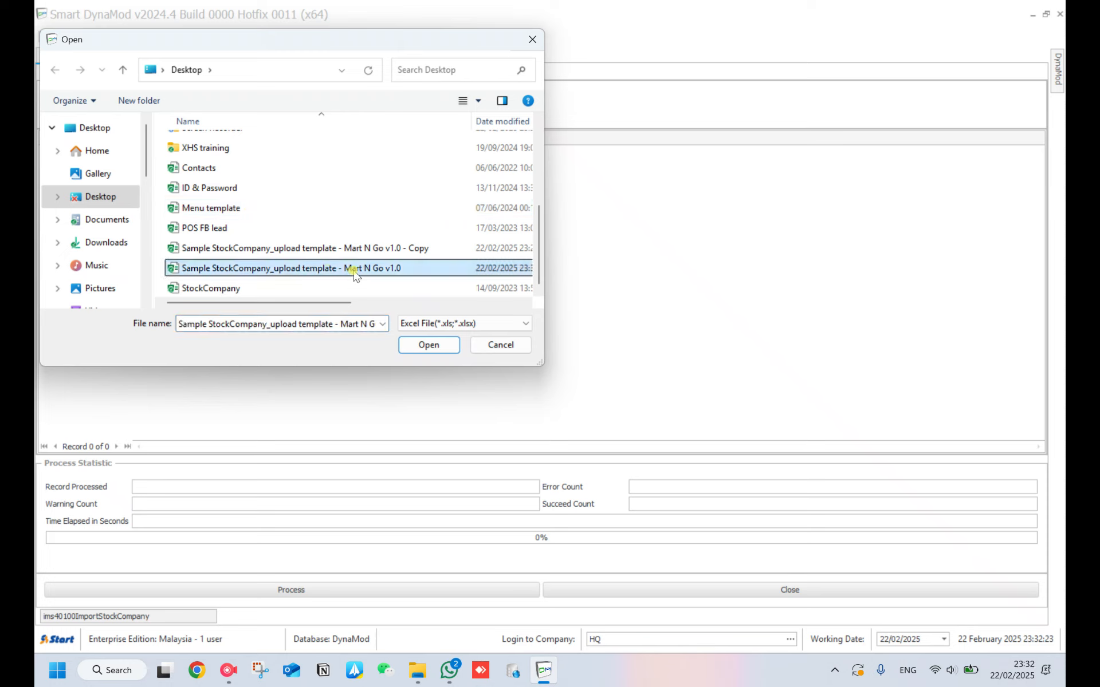